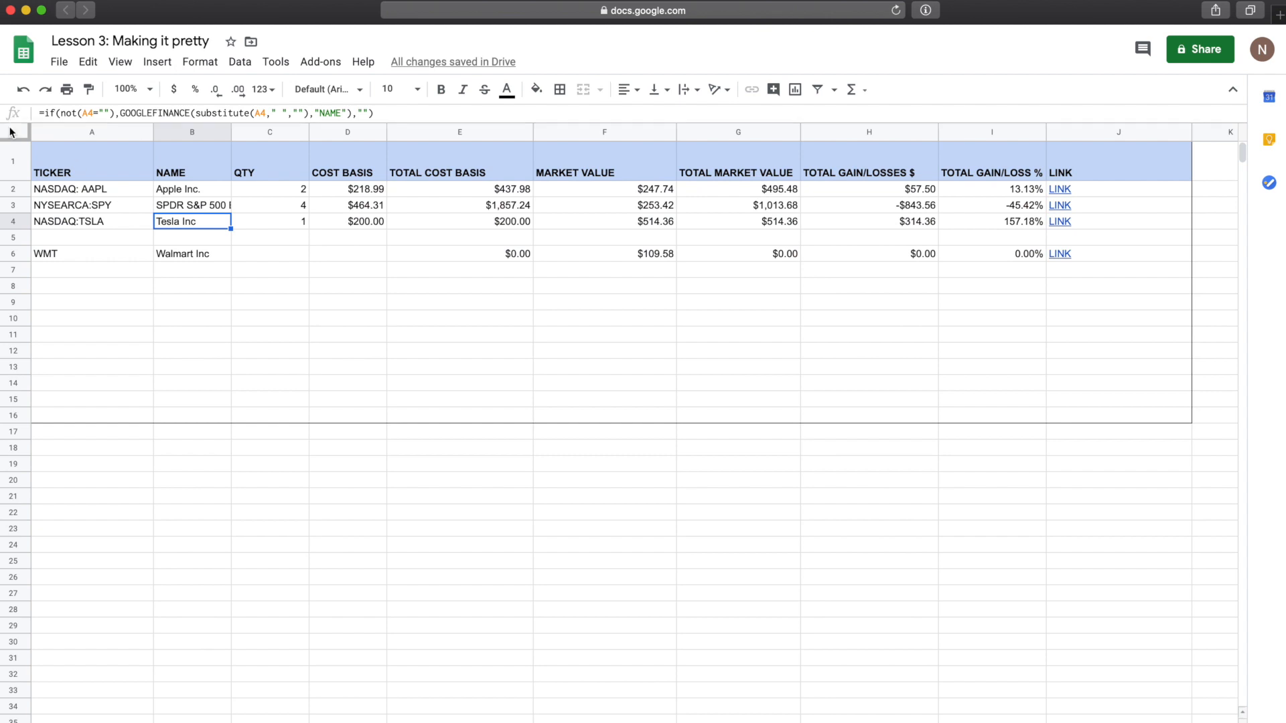
Step: Change the entire portfolio sheet's font from Arial to Montserrat
left_click(202, 239)
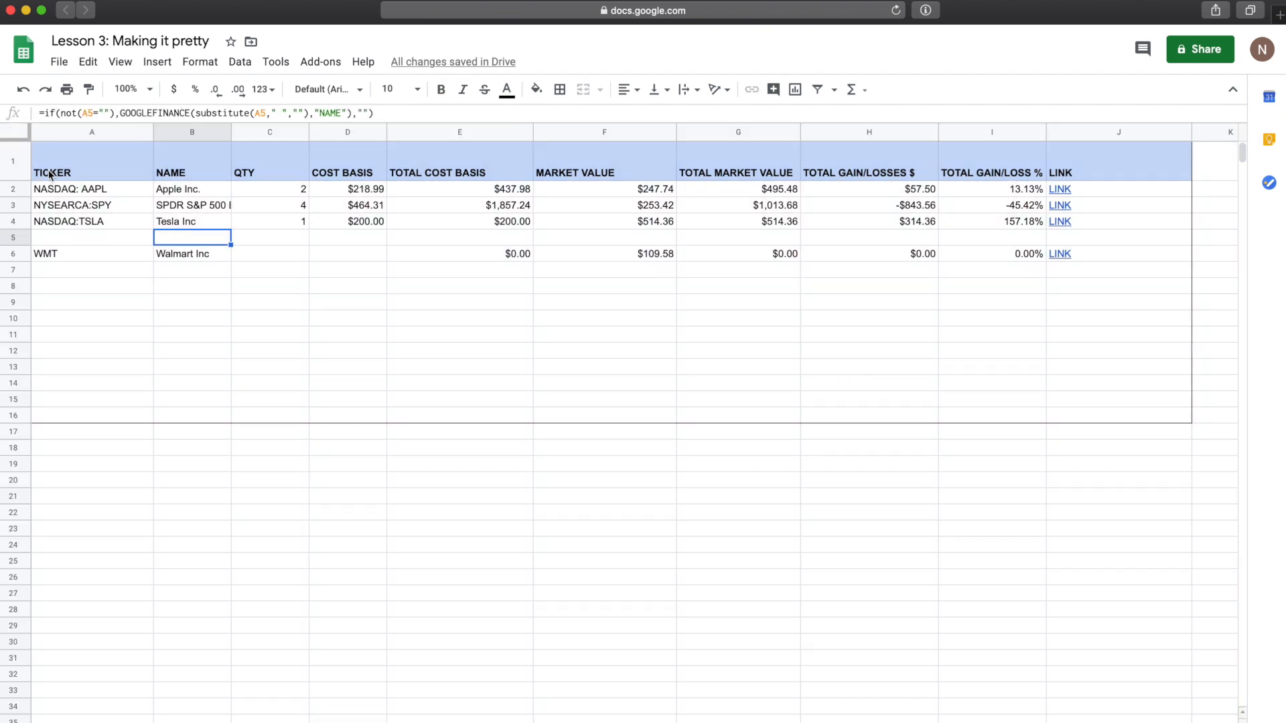
left_click(11, 137)
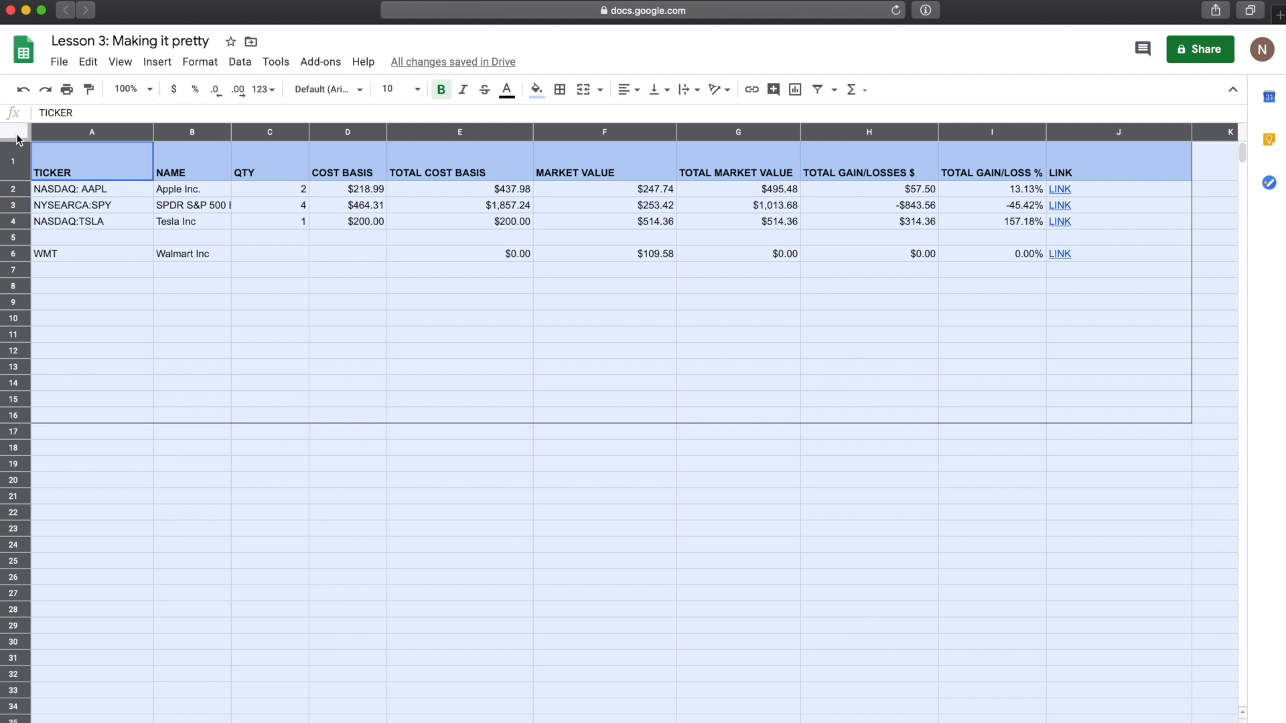
left_click(327, 90)
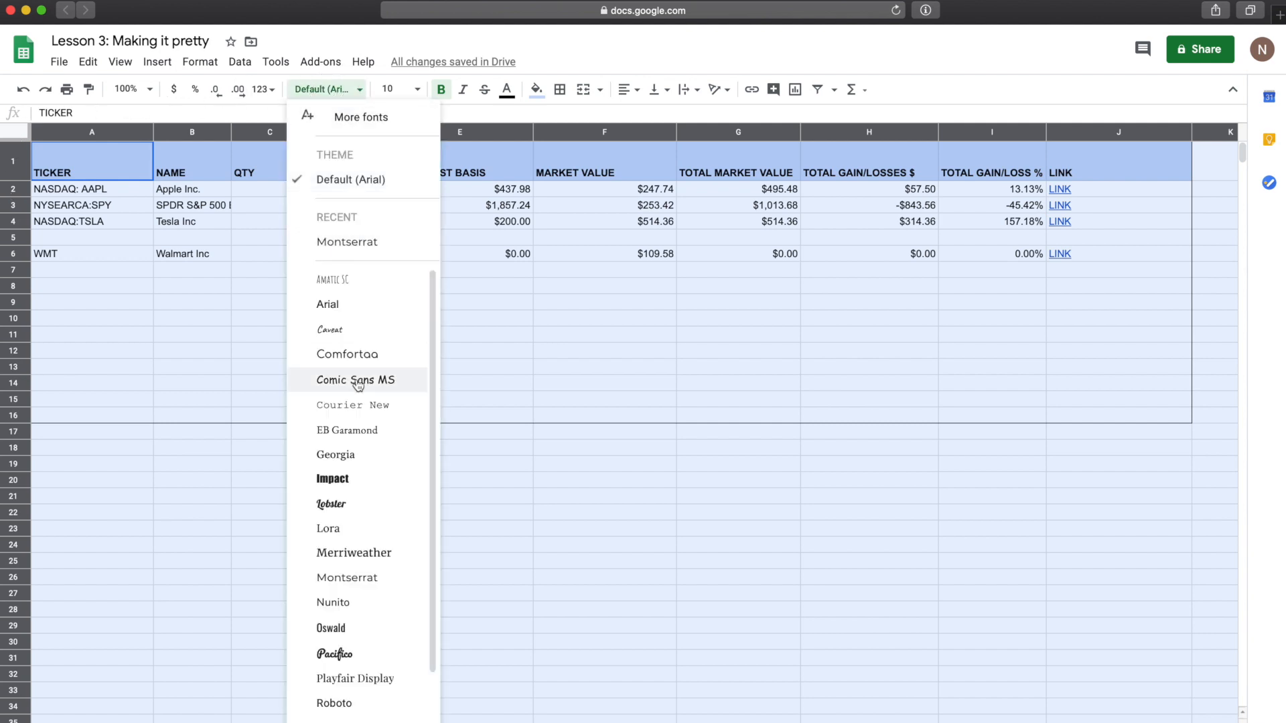
left_click(373, 249)
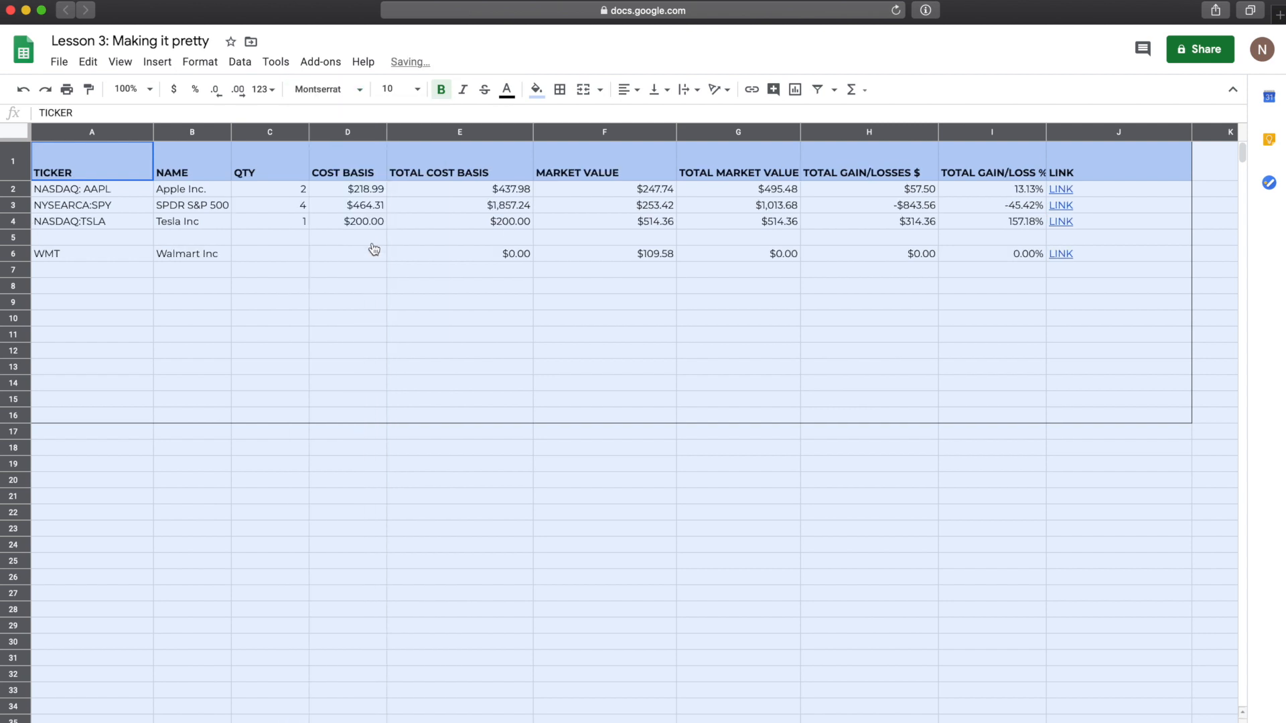
left_click(378, 235)
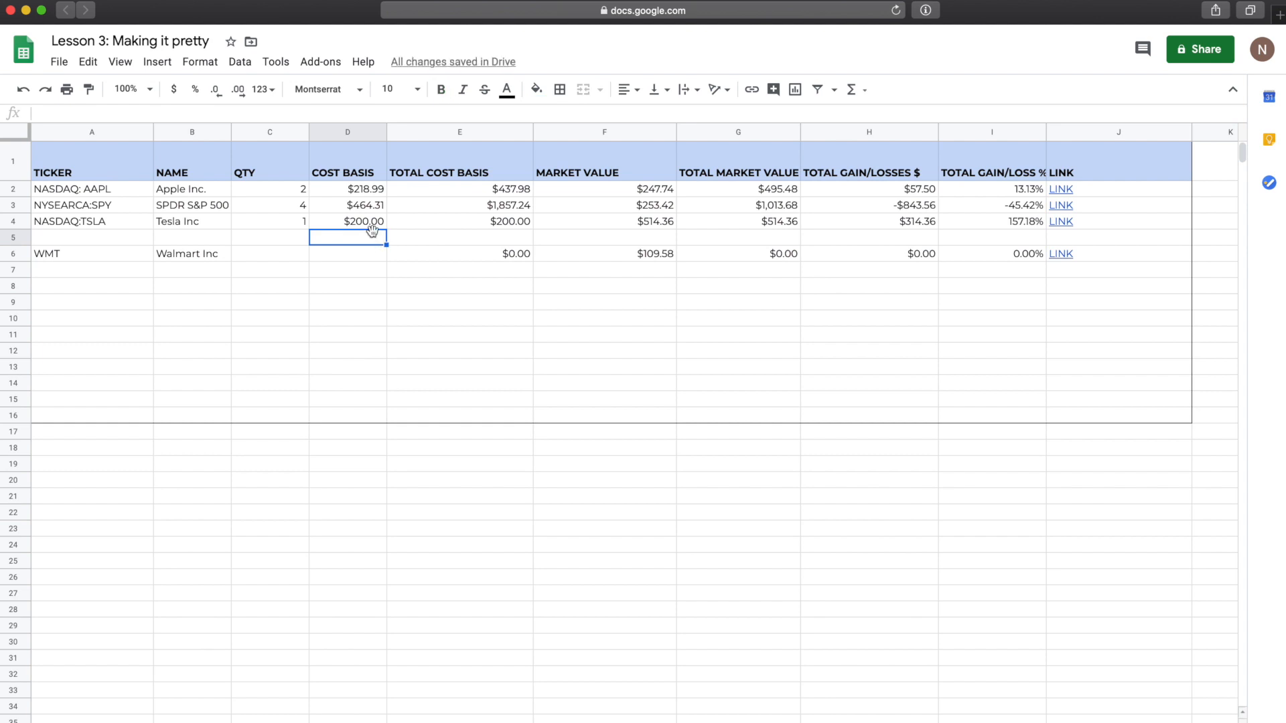
left_click(123, 180)
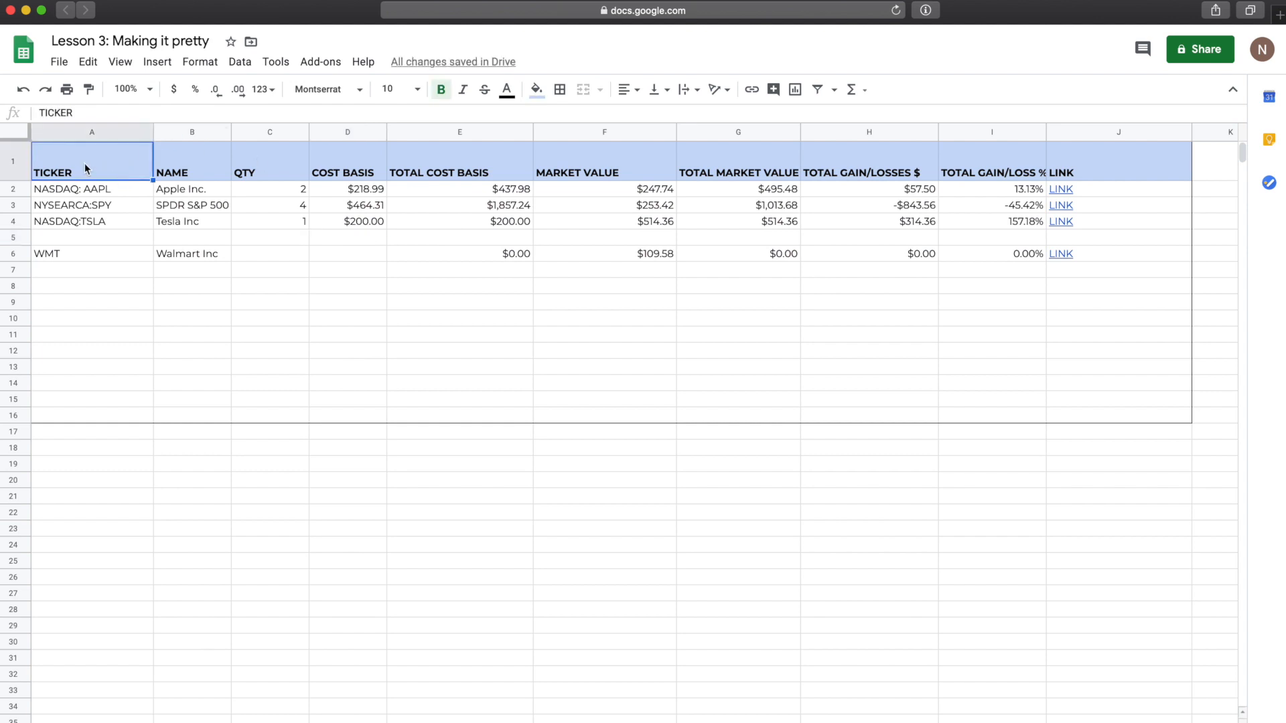
left_click(14, 133)
Step: Set the font size of all text on the sheet to 11
left_click(75, 179)
left_click(19, 136)
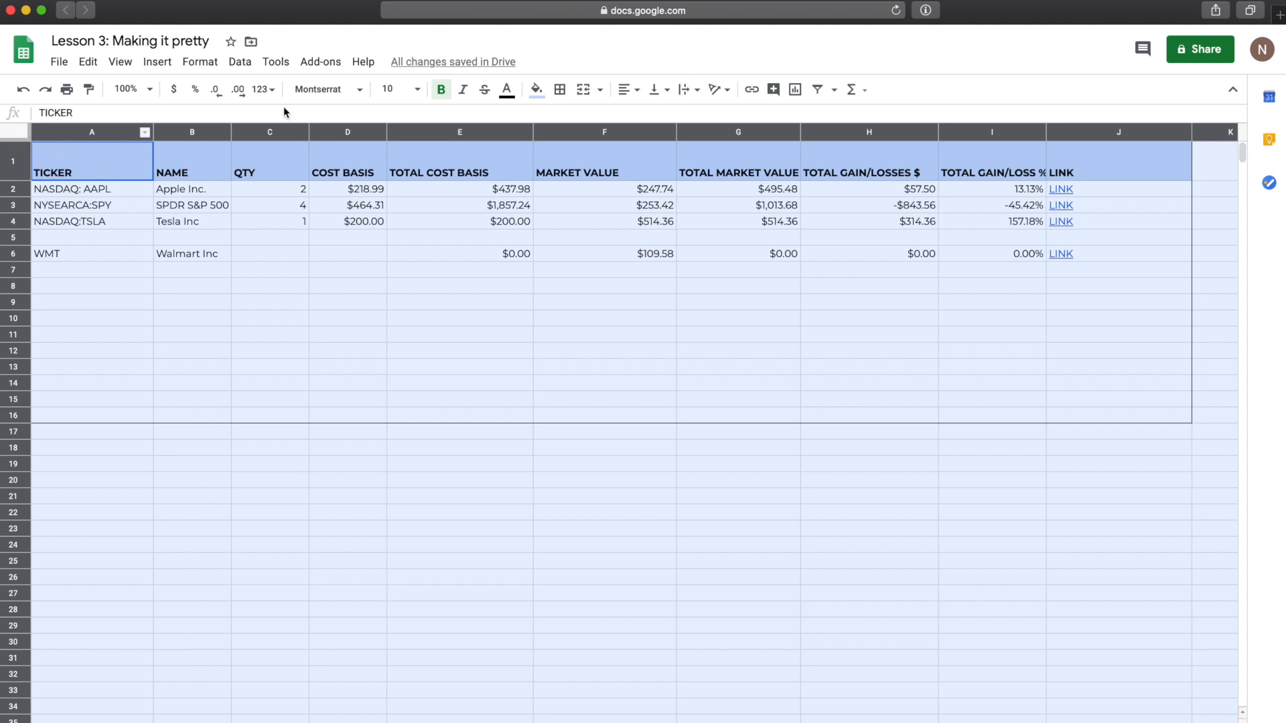
left_click(416, 89)
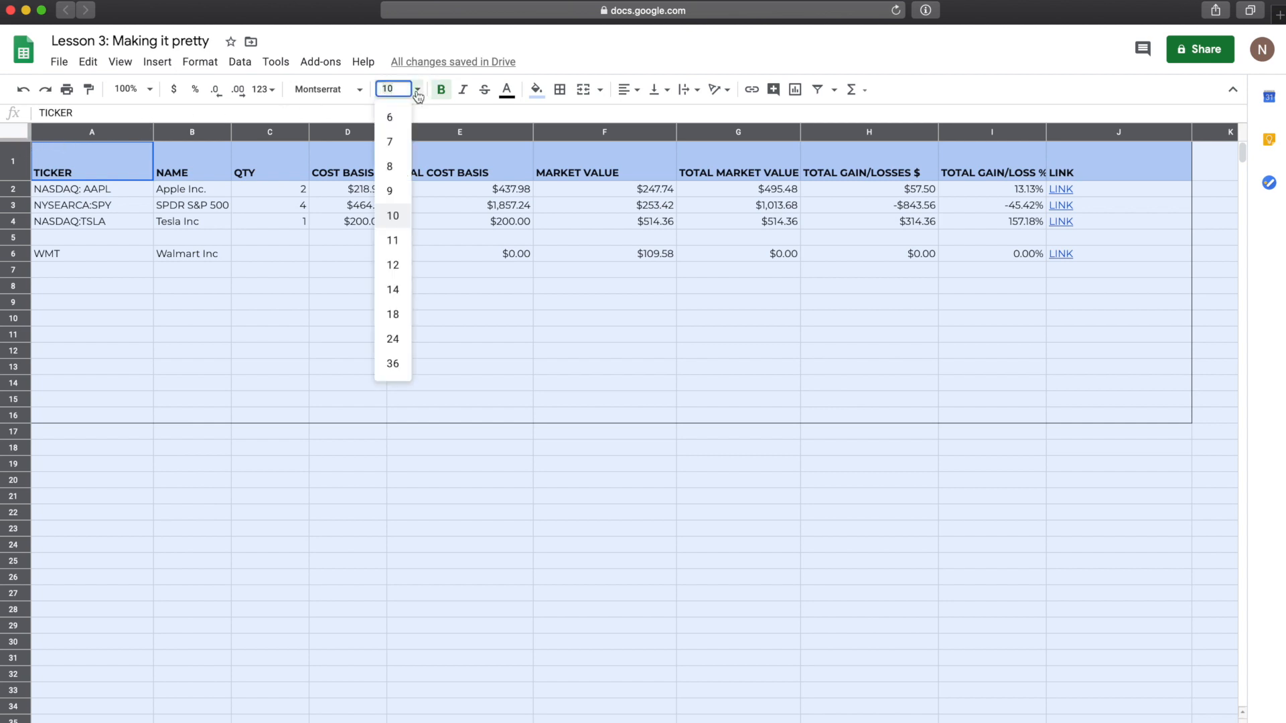
left_click(402, 240)
left_click(380, 274)
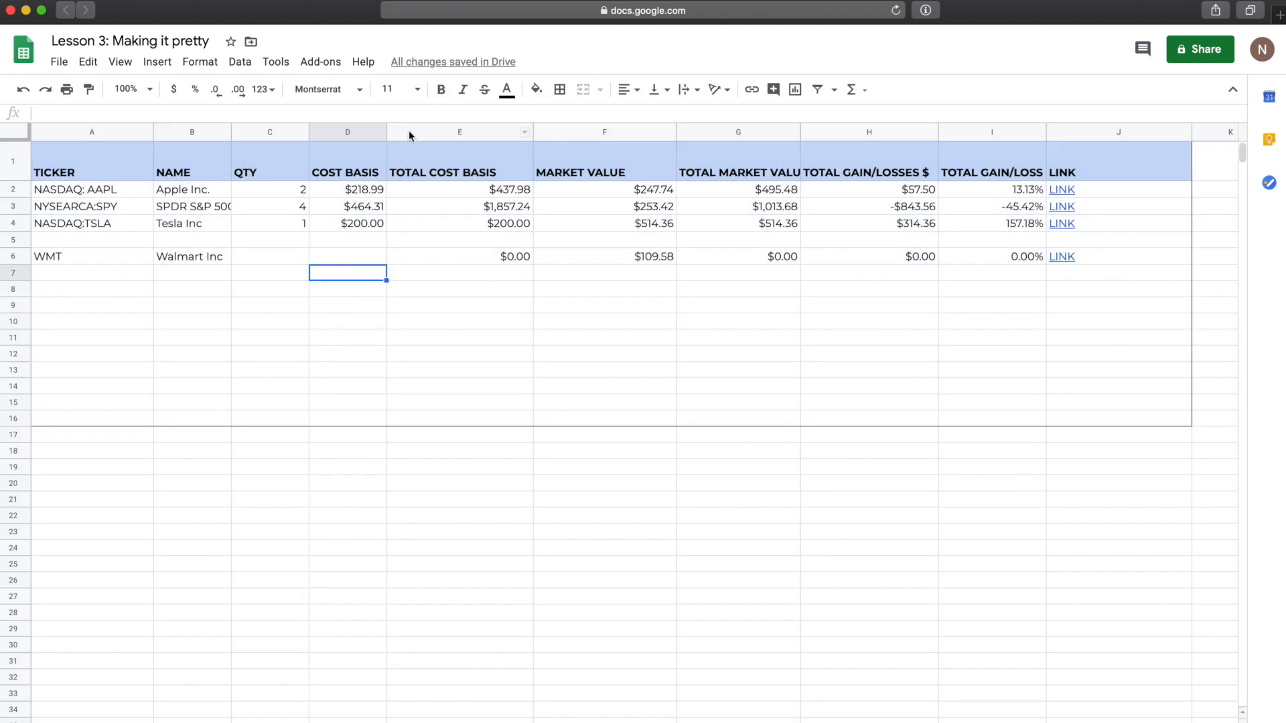
Step: Review the cut-off TOTAL MARKET VALUE and TOTAL GAIN/LOSS % headers, then select header row 1
left_click(728, 170)
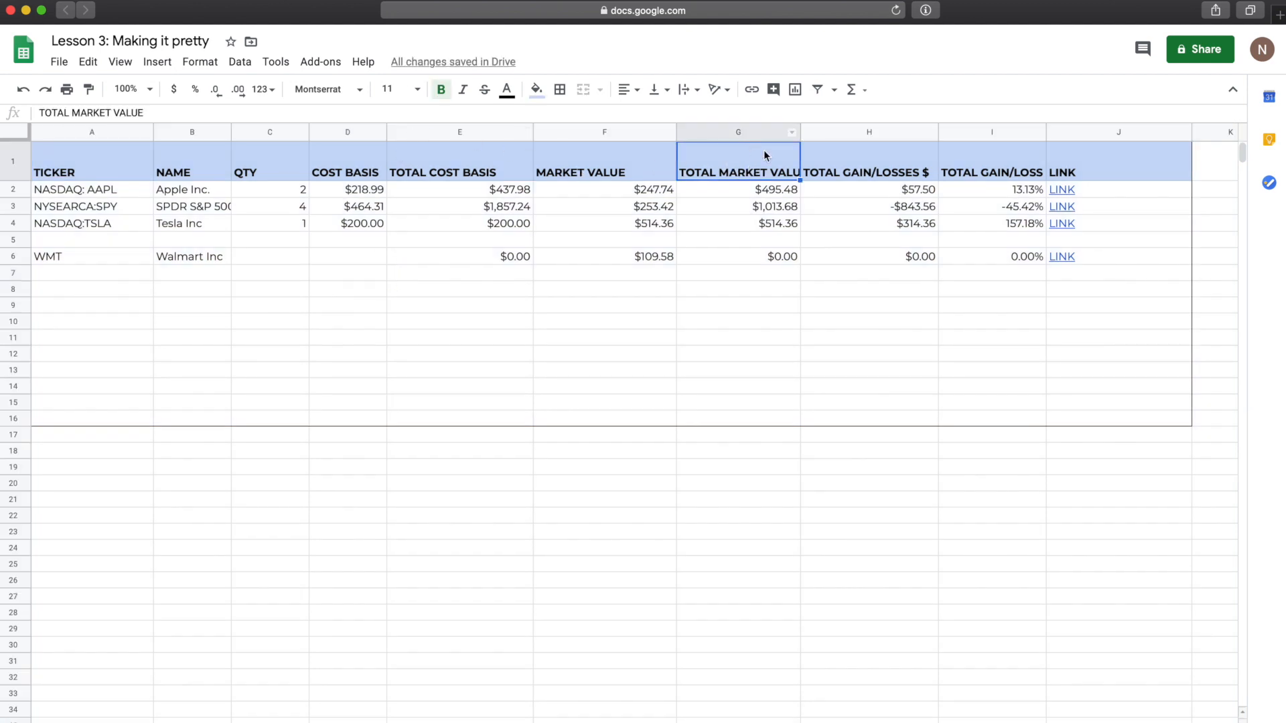
left_click(1006, 173)
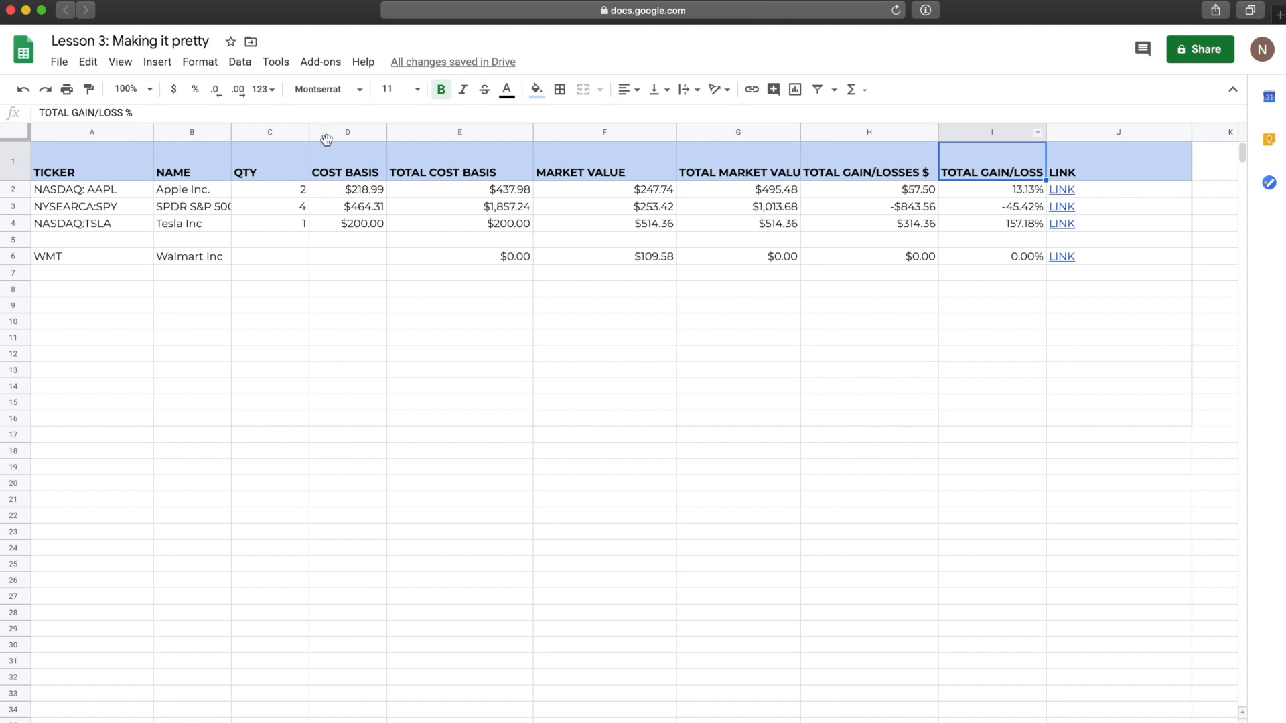
left_click(781, 177)
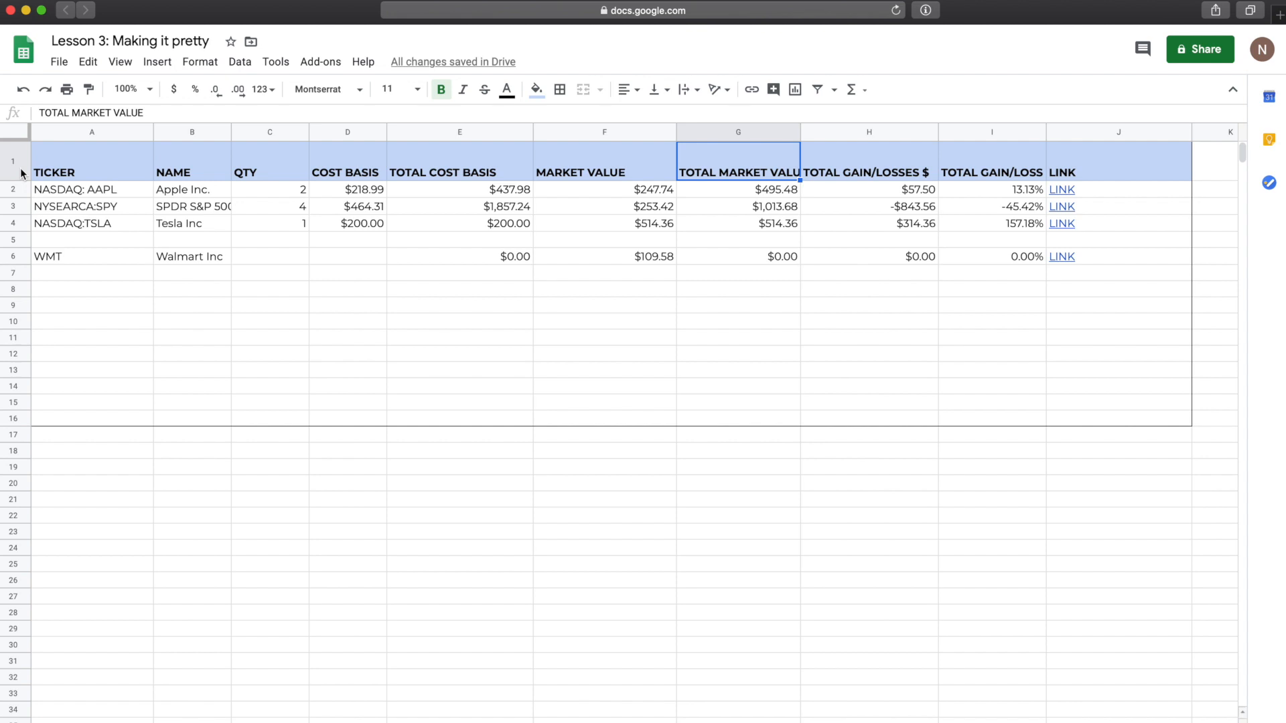
left_click(177, 240)
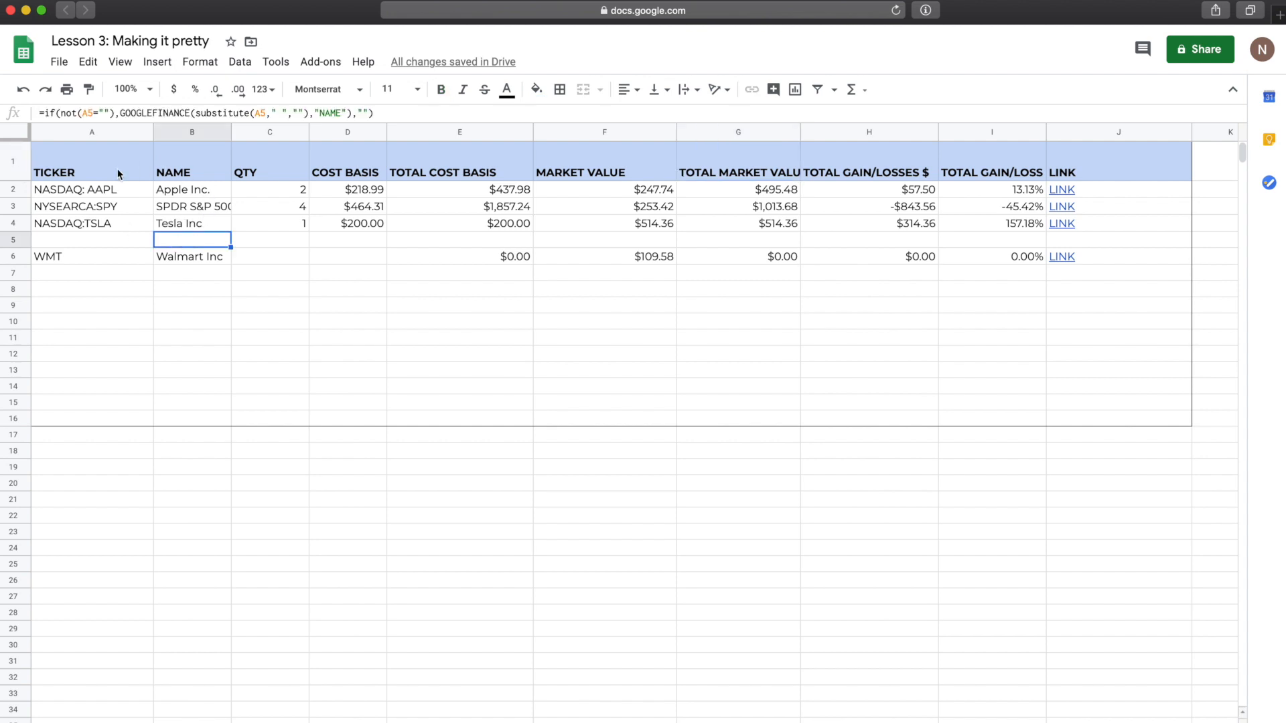
left_click(85, 176)
left_click(18, 168)
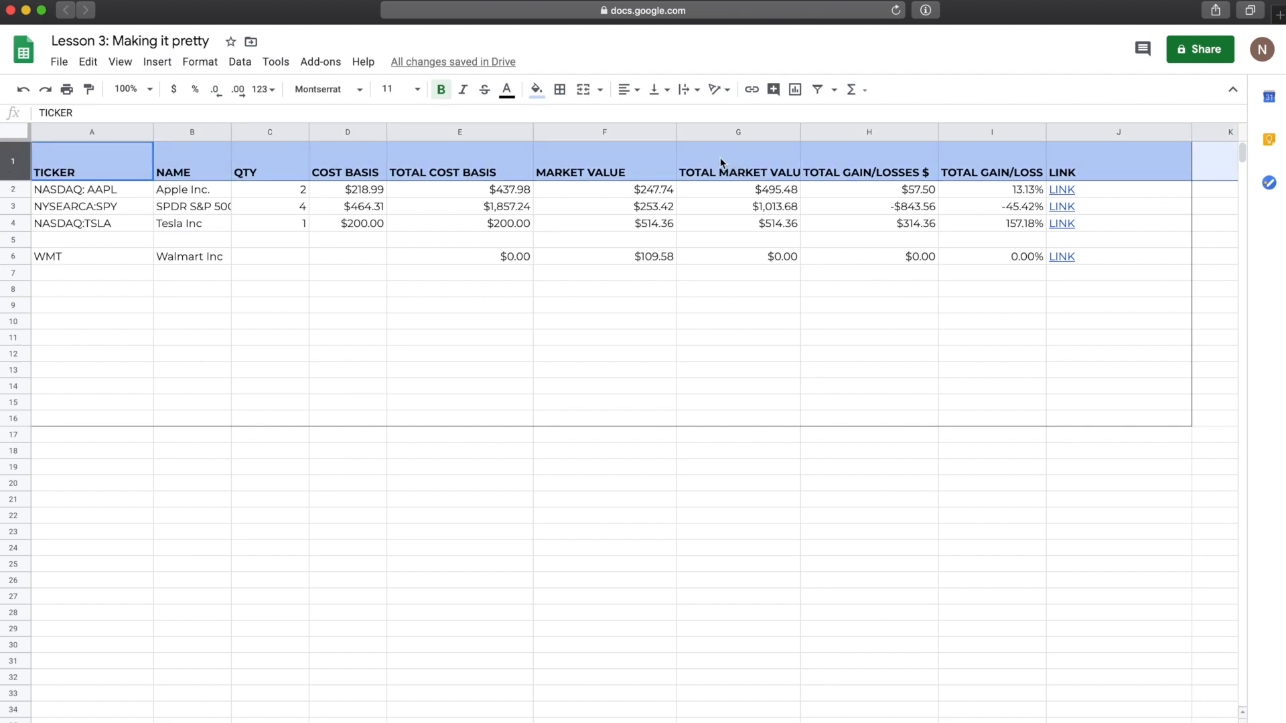
Step: Apply Wrap text wrapping to the row 1 headers so they break onto two lines
left_click(690, 95)
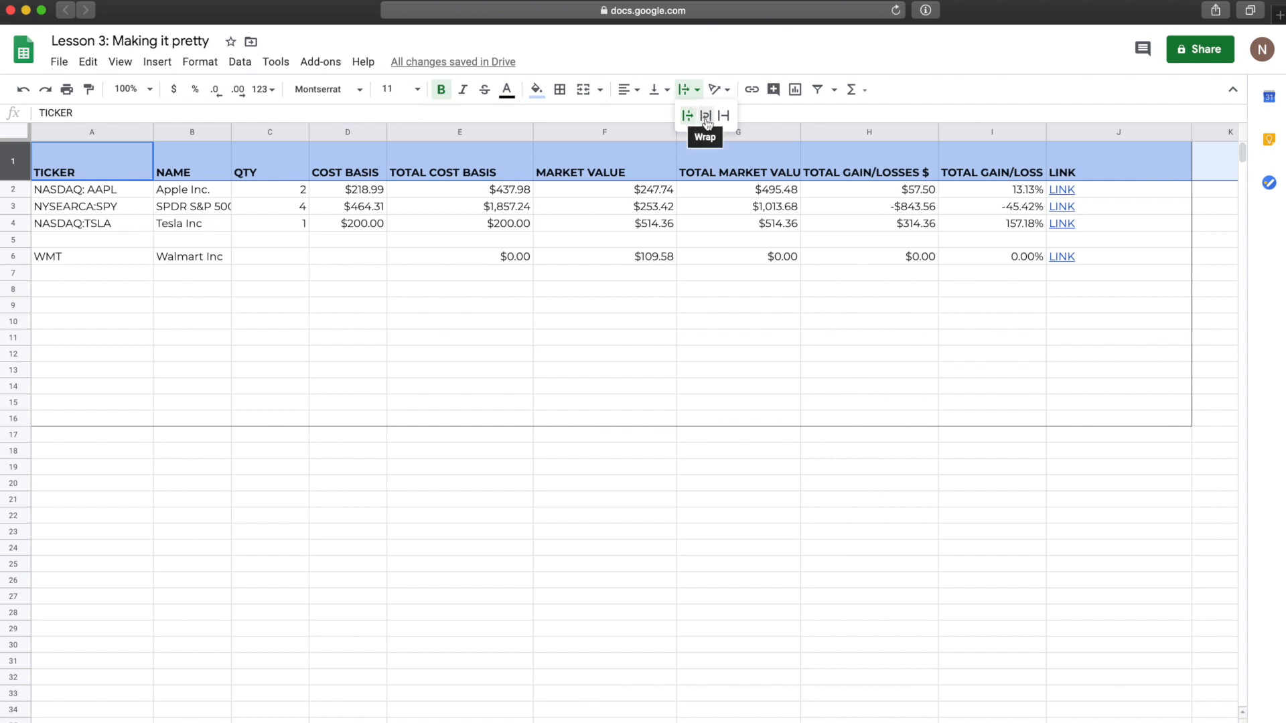
left_click(706, 119)
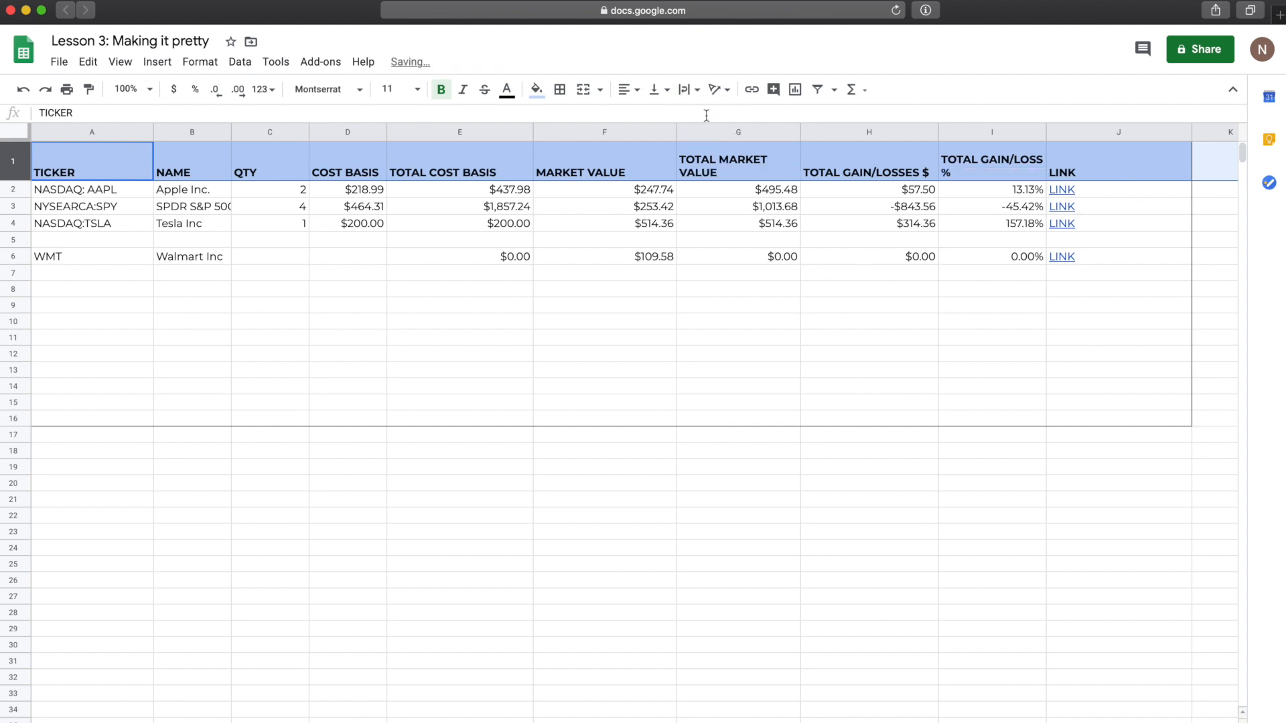
left_click(747, 179)
Step: Narrow columns H and I to fit the wrapped TOTAL GAIN/LOSSES $ and TOTAL GAIN/LOSS % headers
left_click(1014, 167)
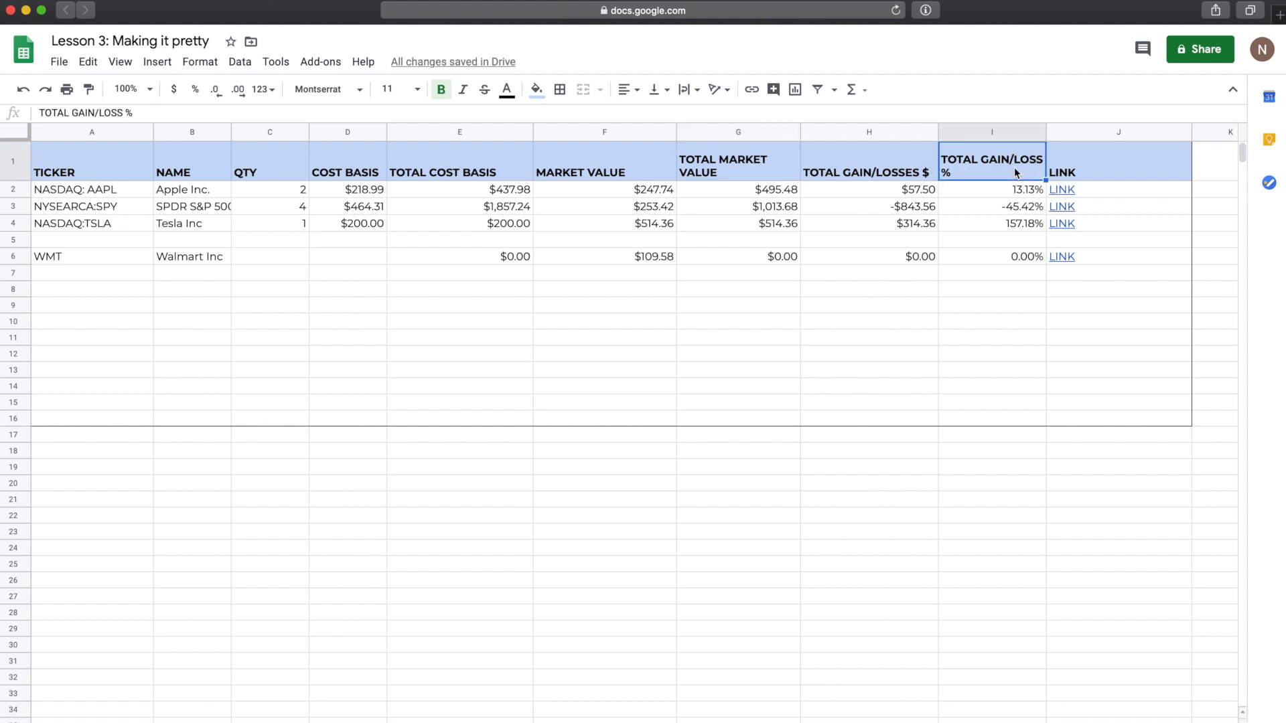
left_click(911, 175)
left_click_drag(937, 132, 909, 132)
left_click_drag(1016, 132, 1008, 132)
left_click(950, 214)
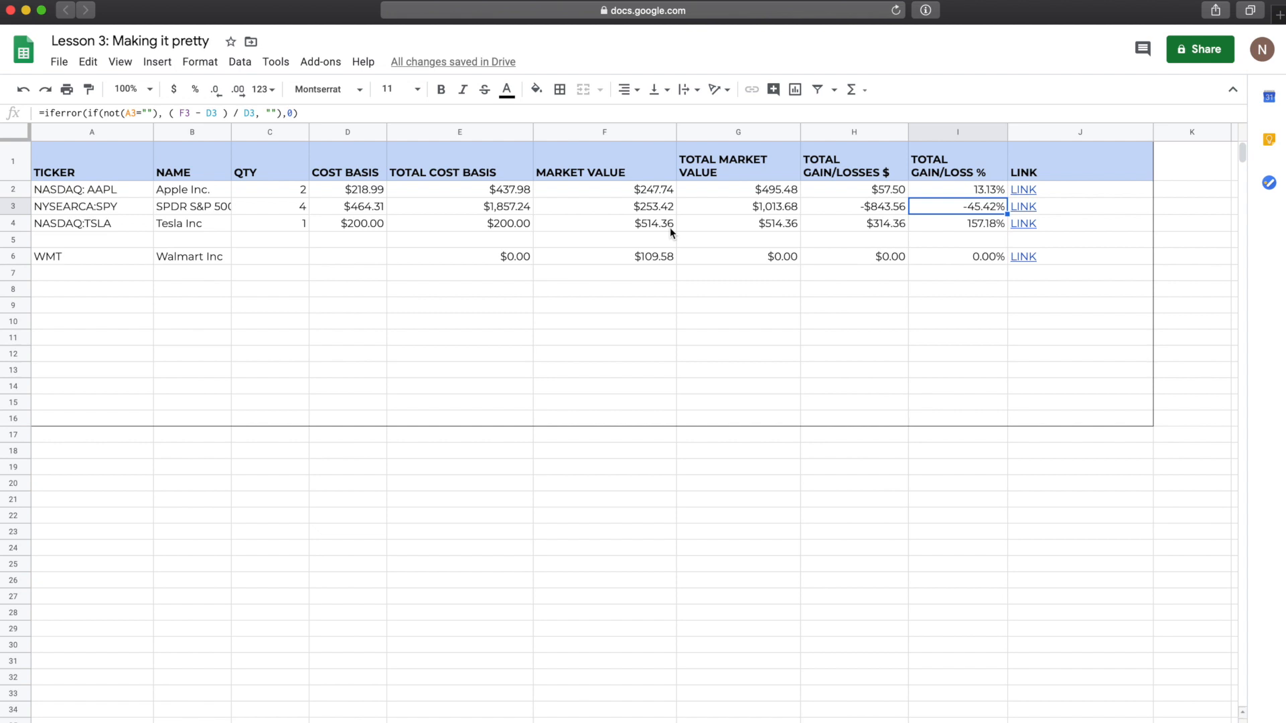
Step: Select the gain/loss values H2:I15 and open the Format menu
left_click(853, 280)
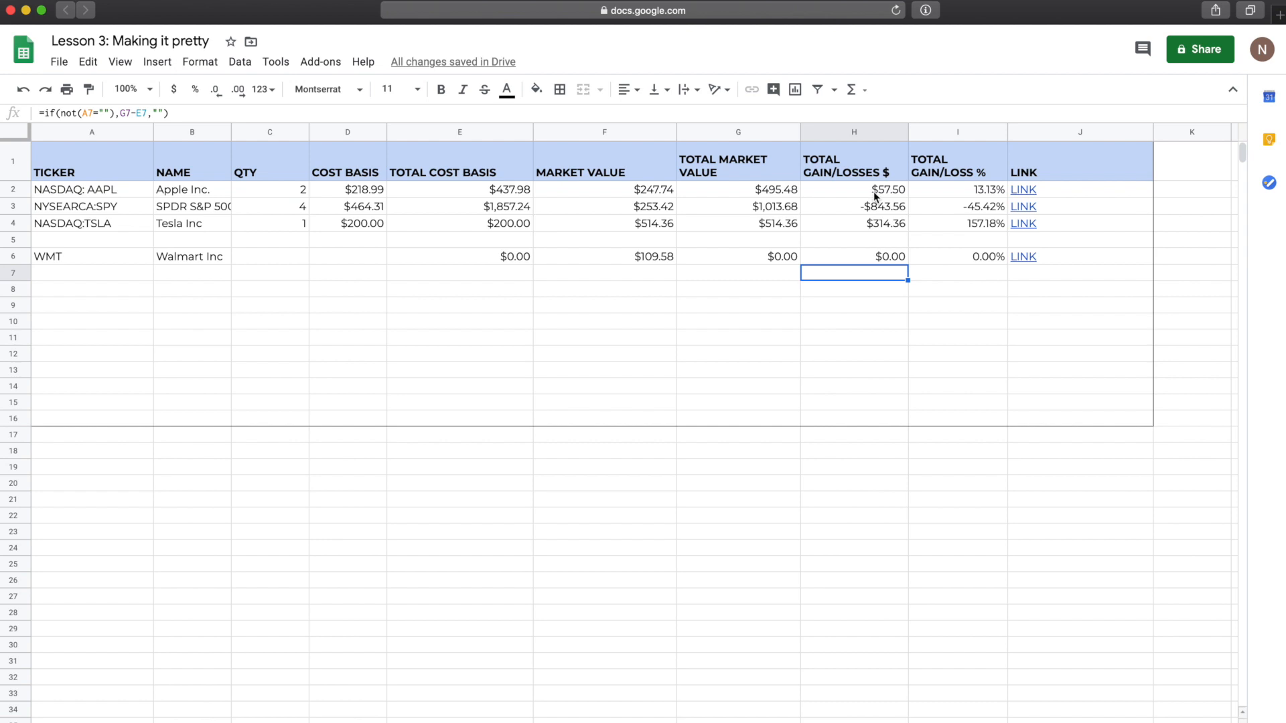
left_click_drag(874, 196, 956, 409)
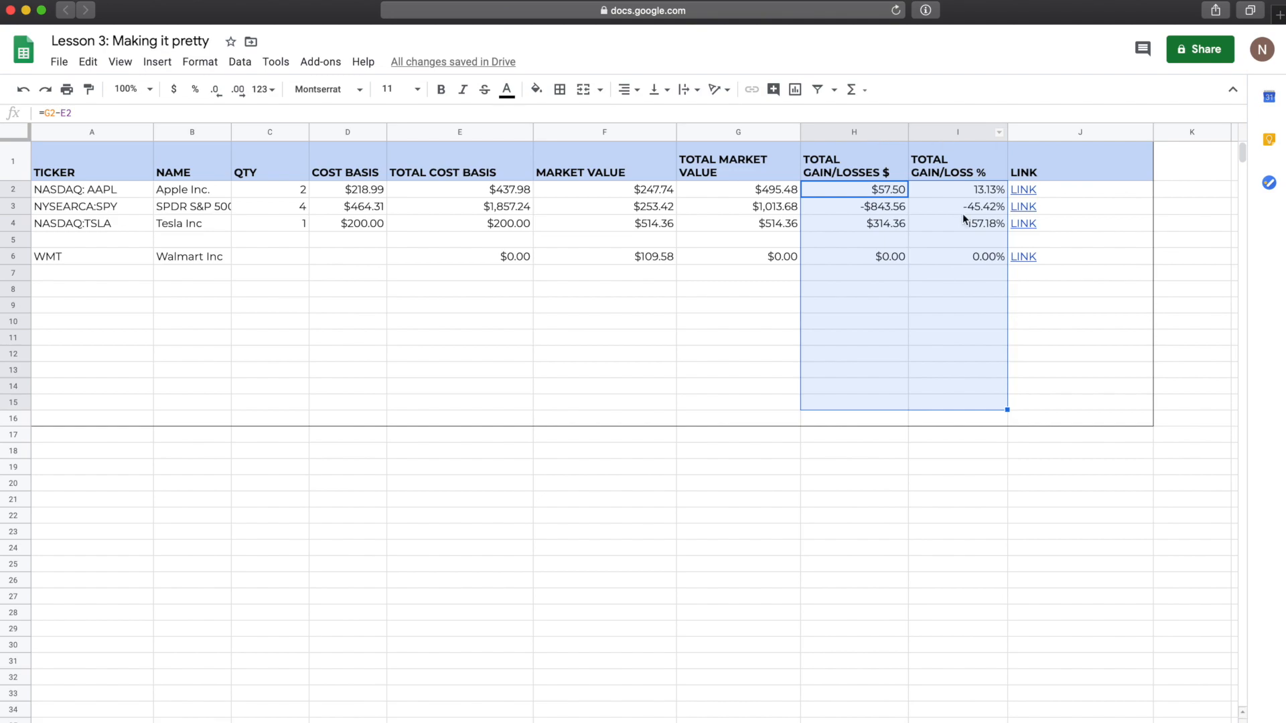
left_click(204, 63)
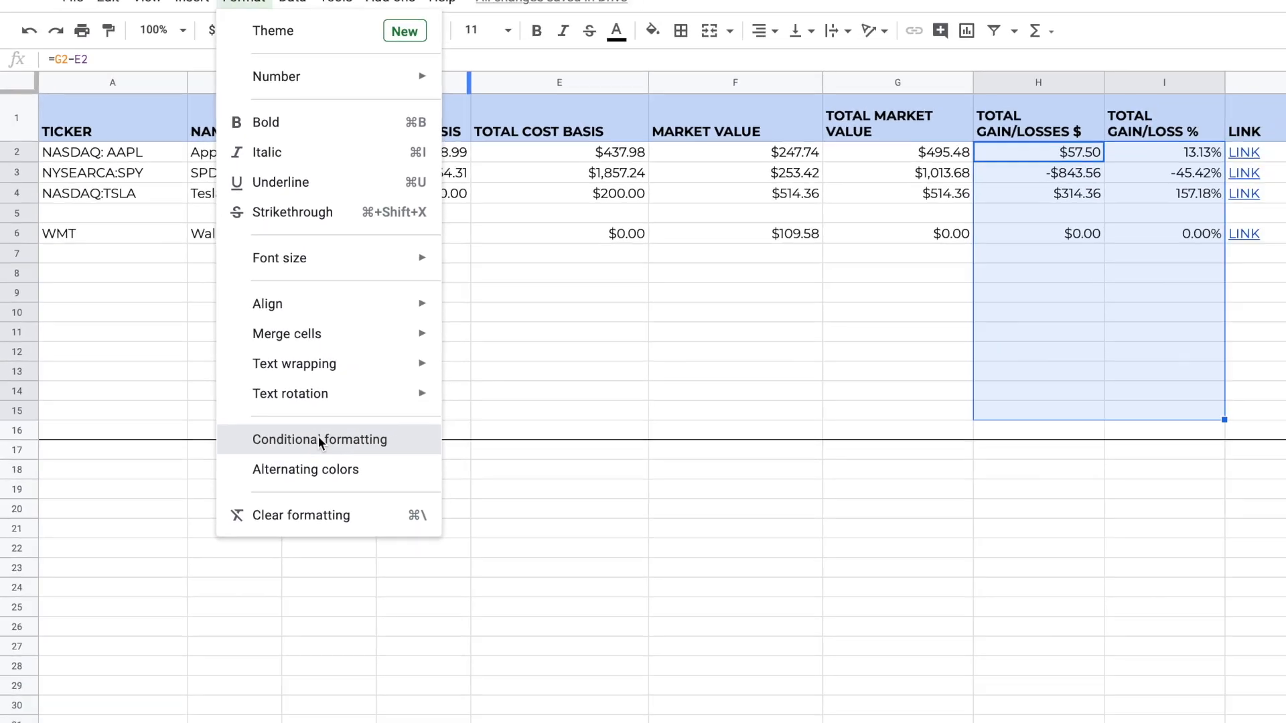
Step: Add a conditional formatting rule on H2:I15 and expand the 'Format cells if…' condition list
left_click(438, 517)
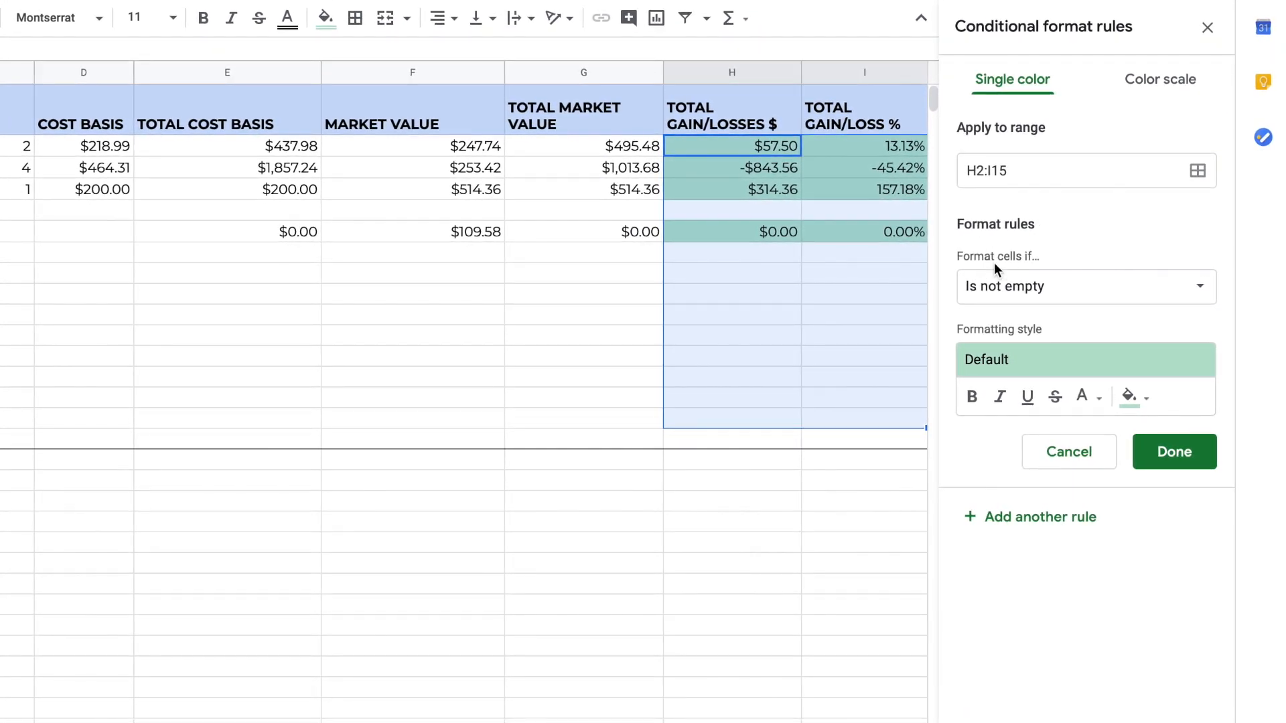
left_click(1028, 289)
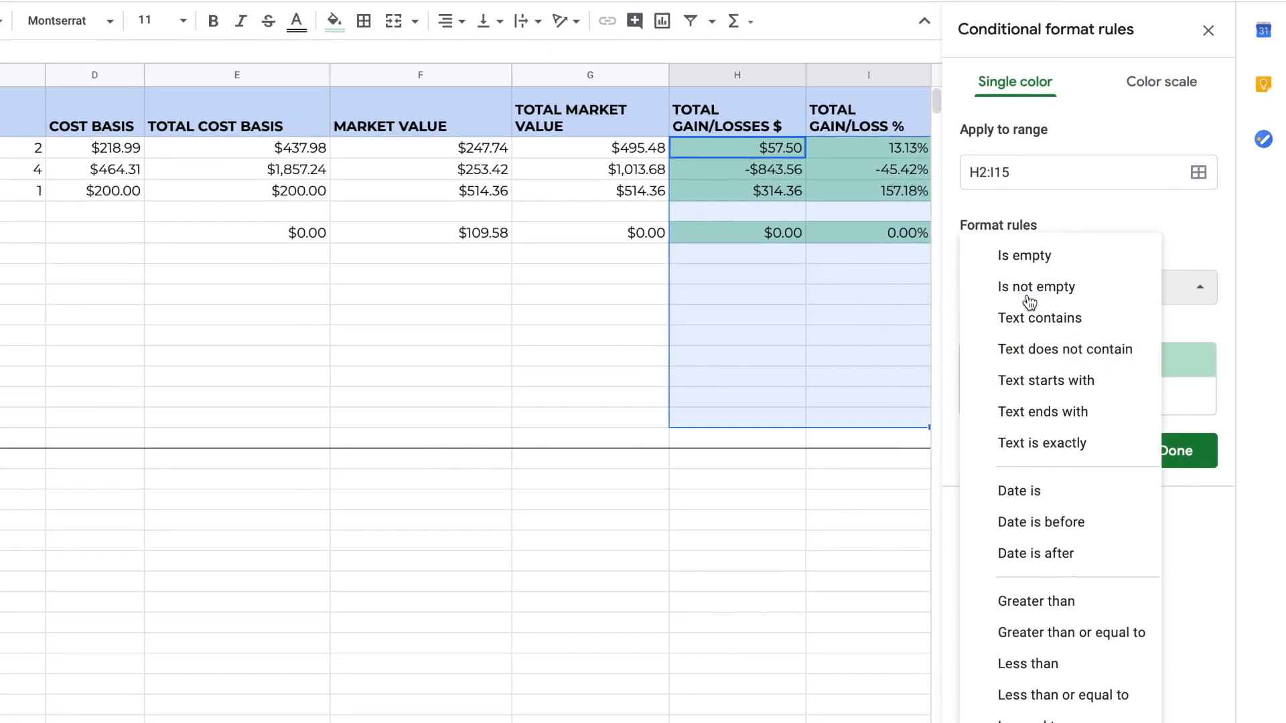
Step: Set the rule condition to 'Greater than' 0
left_click(1060, 598)
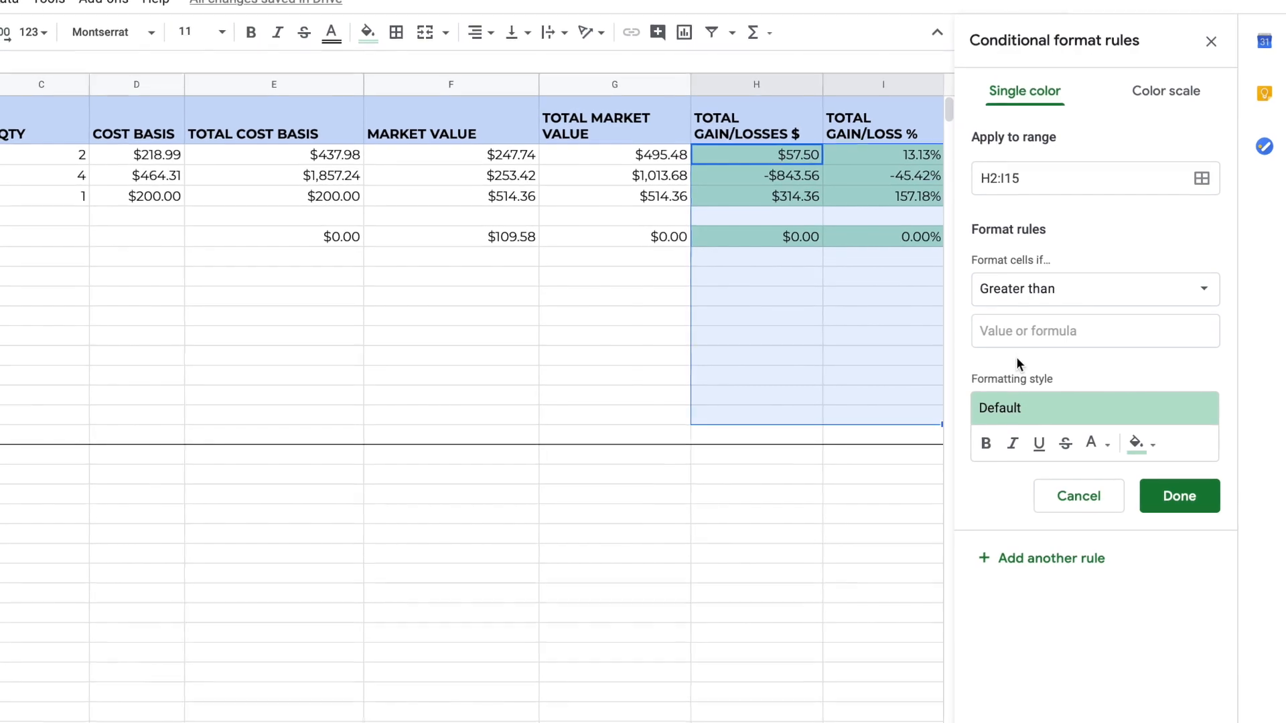
left_click(1018, 331)
type("0")
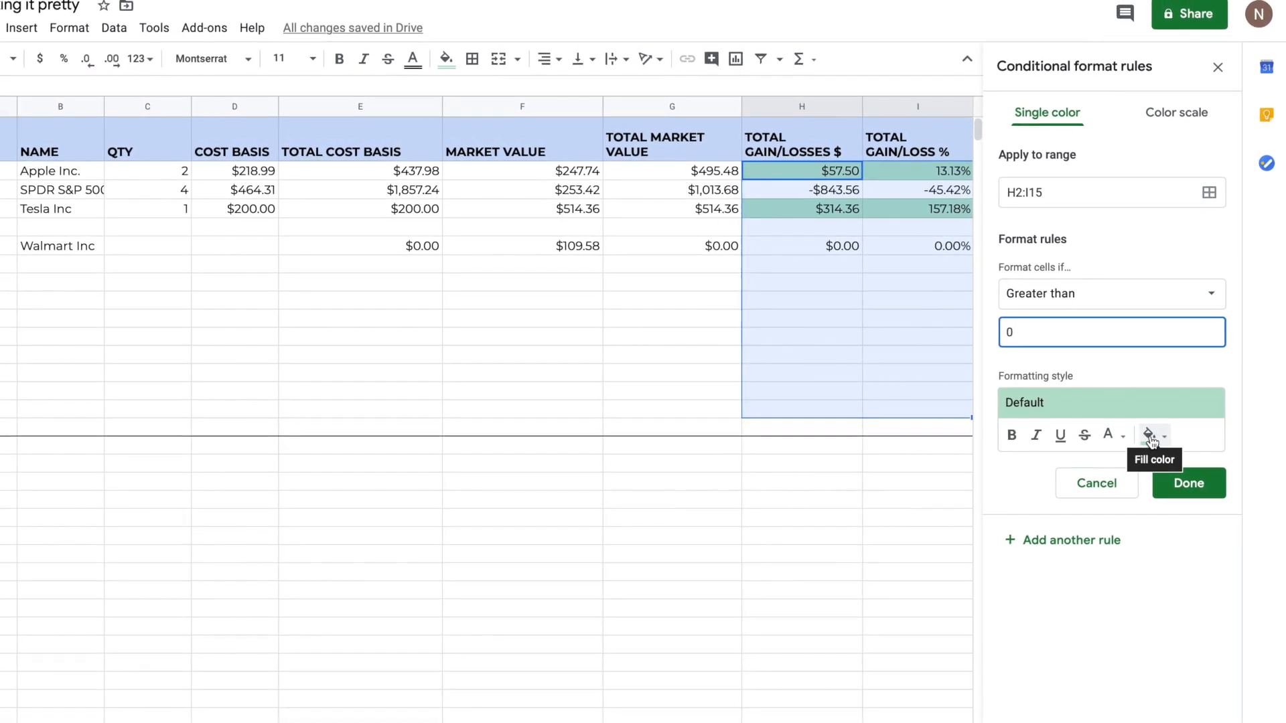
Step: Style the rule with no fill and green text, save it, and add a second rule
left_click(1150, 438)
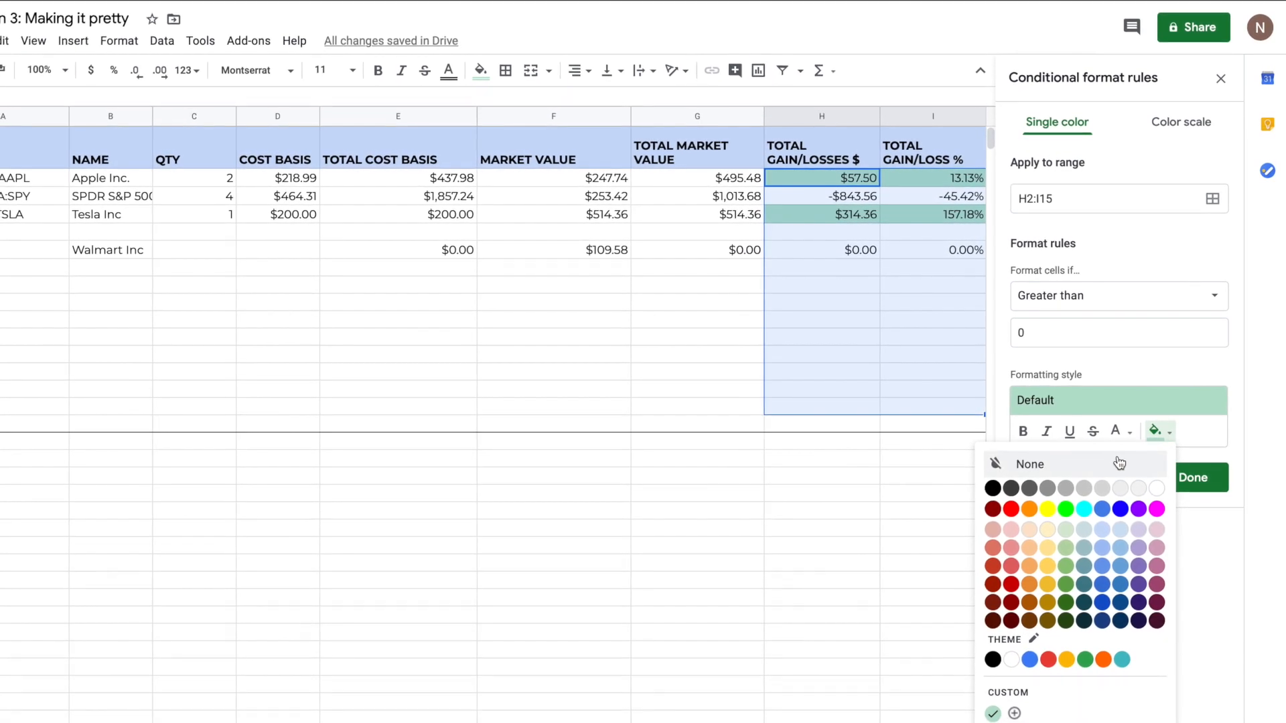
left_click(1196, 429)
left_click(1158, 436)
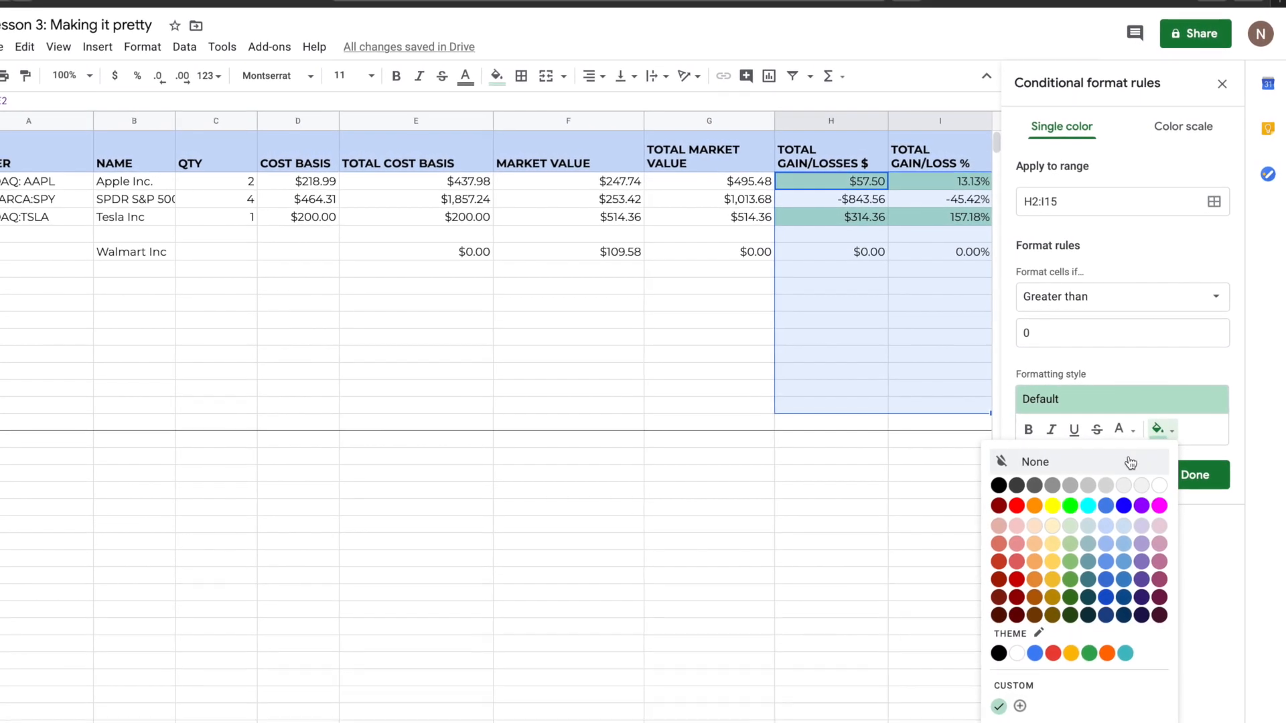
left_click(1126, 462)
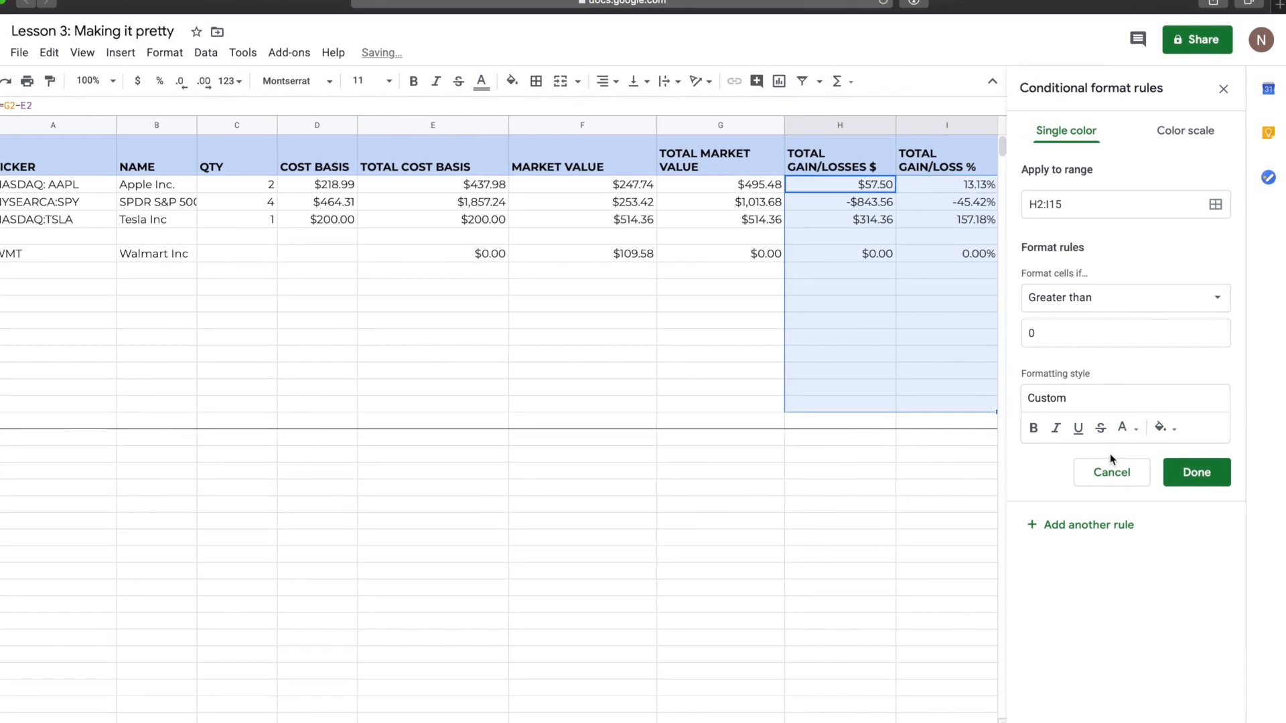
left_click(1127, 431)
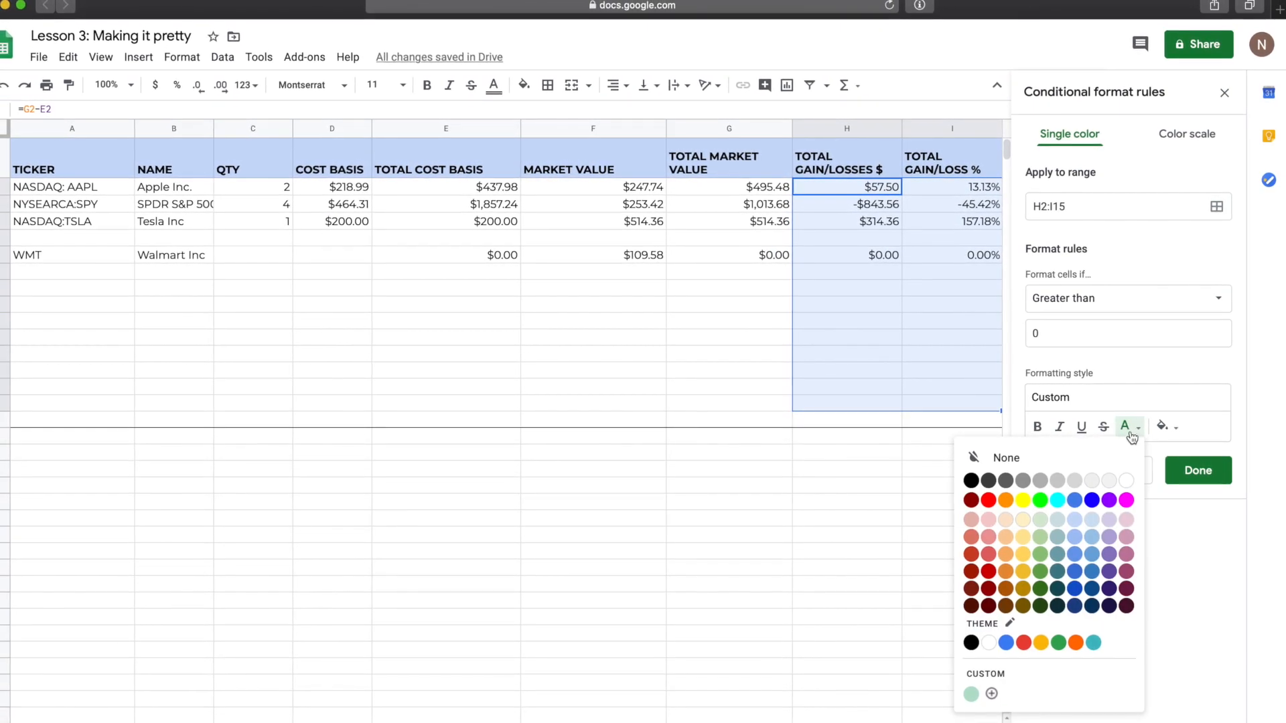
left_click(1042, 589)
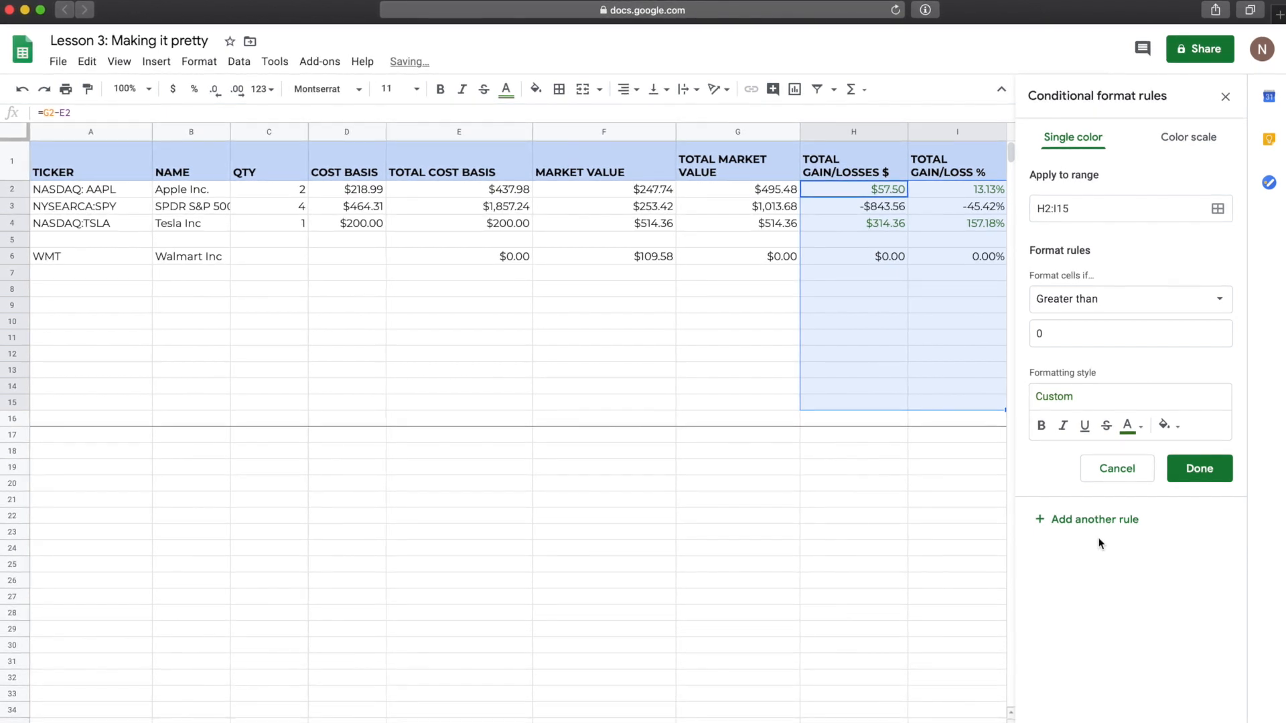
left_click(1204, 468)
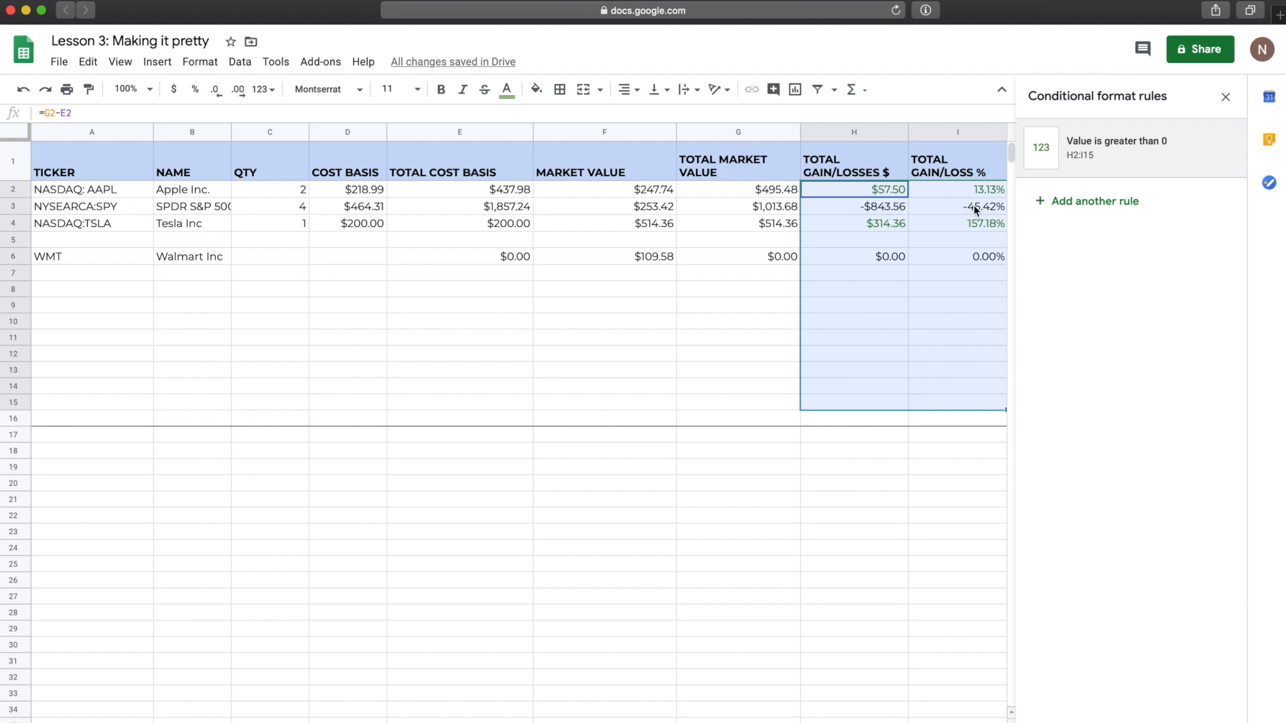
left_click(1062, 201)
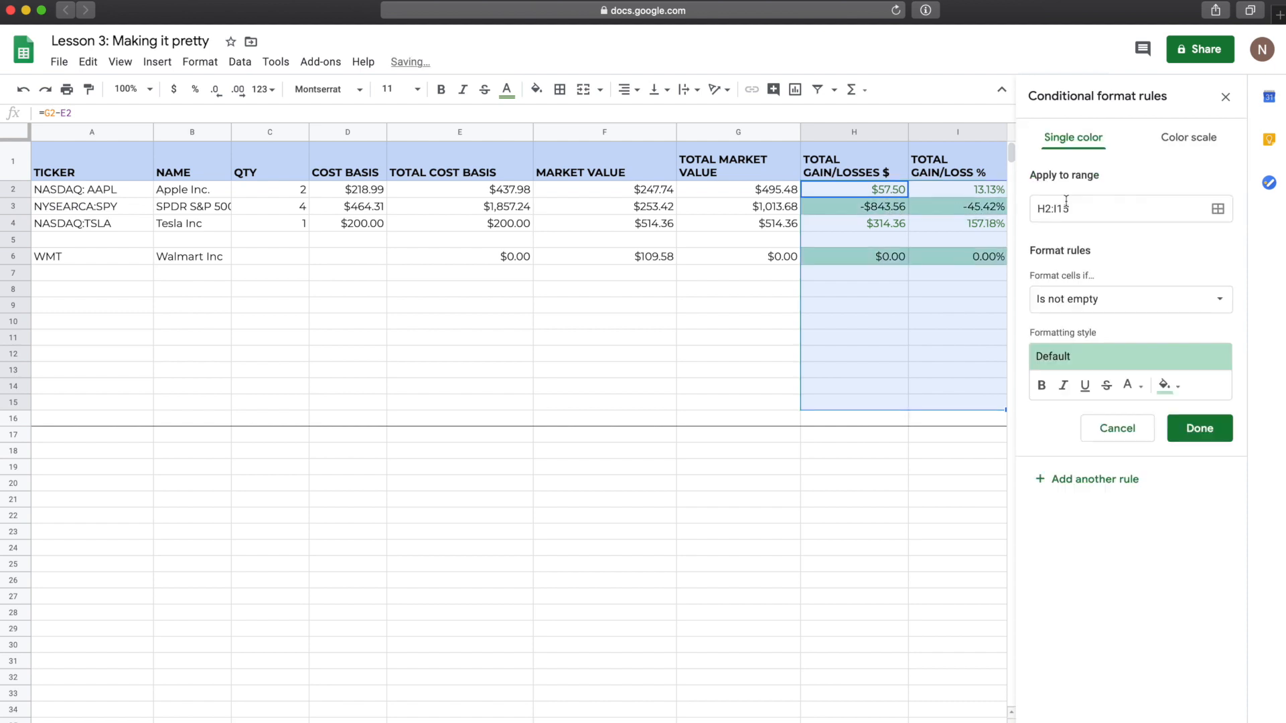
Step: Set the second rule's condition to 'Less than' 0
left_click(1065, 299)
left_click(1065, 299)
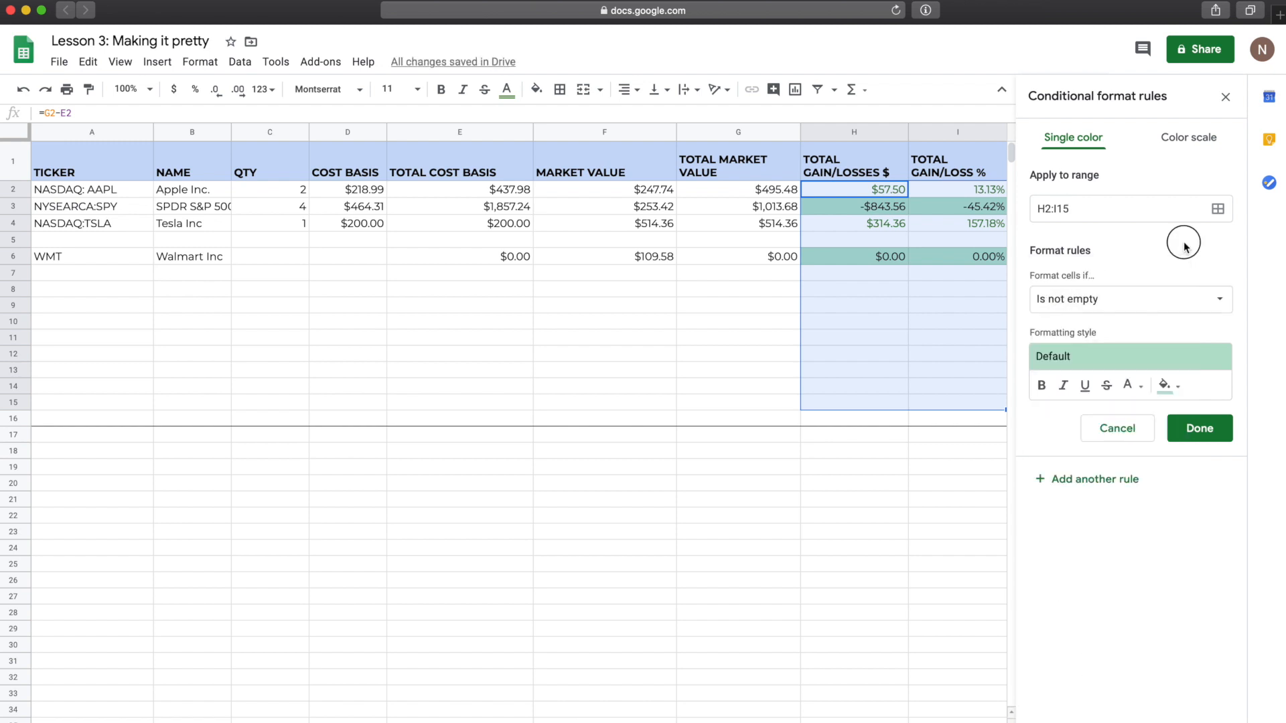
left_click(1089, 305)
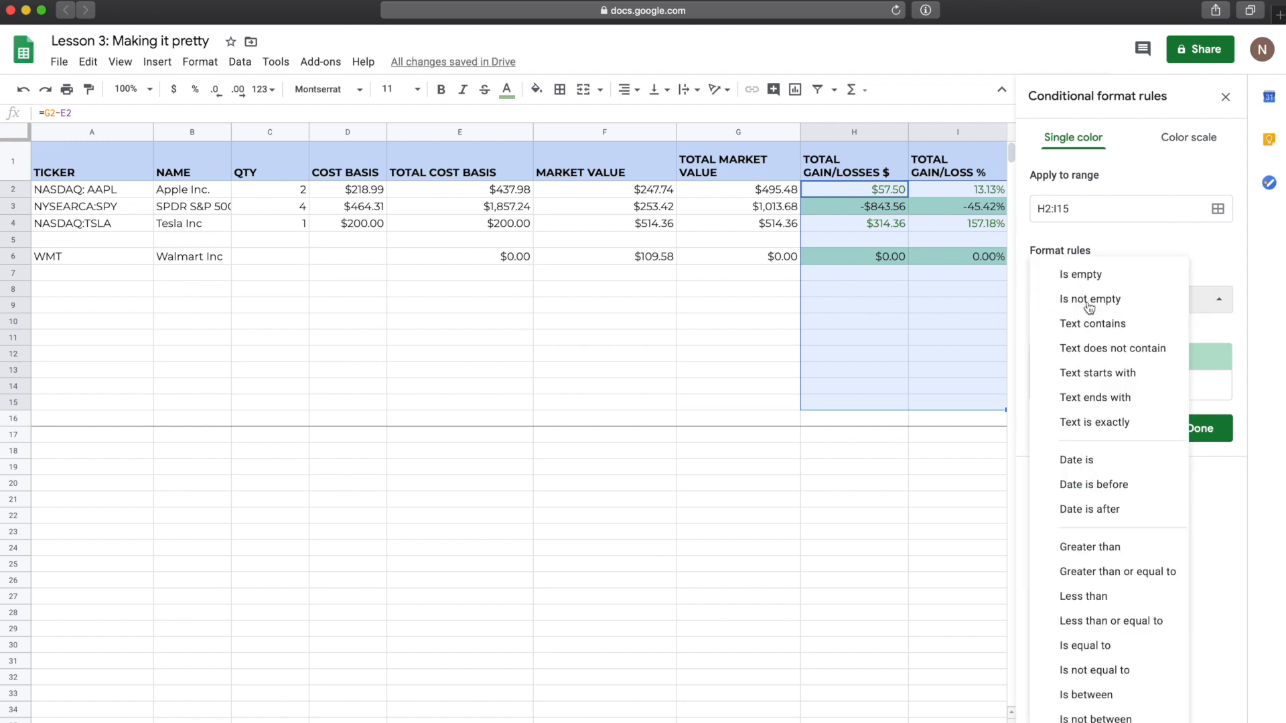
left_click(1096, 596)
left_click(1136, 336)
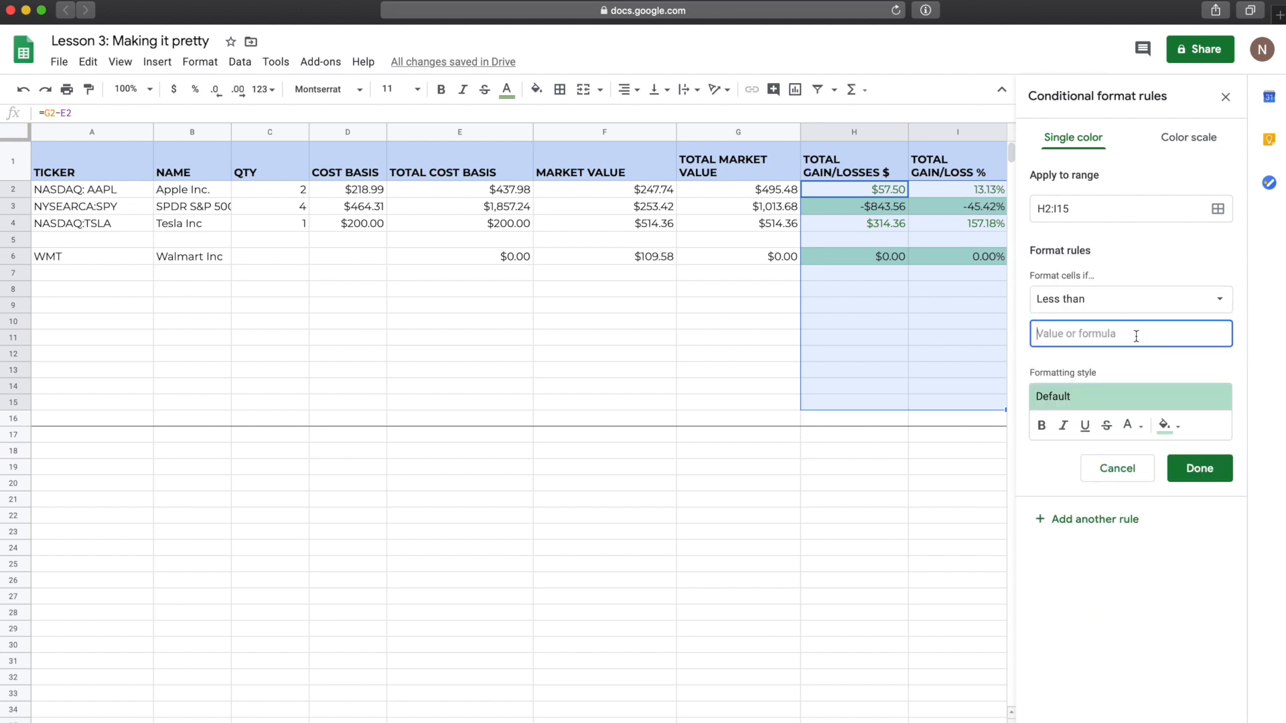
type("0")
Step: Give the rule no fill and dark red text, save it, and close the rules sidebar
left_click(1169, 424)
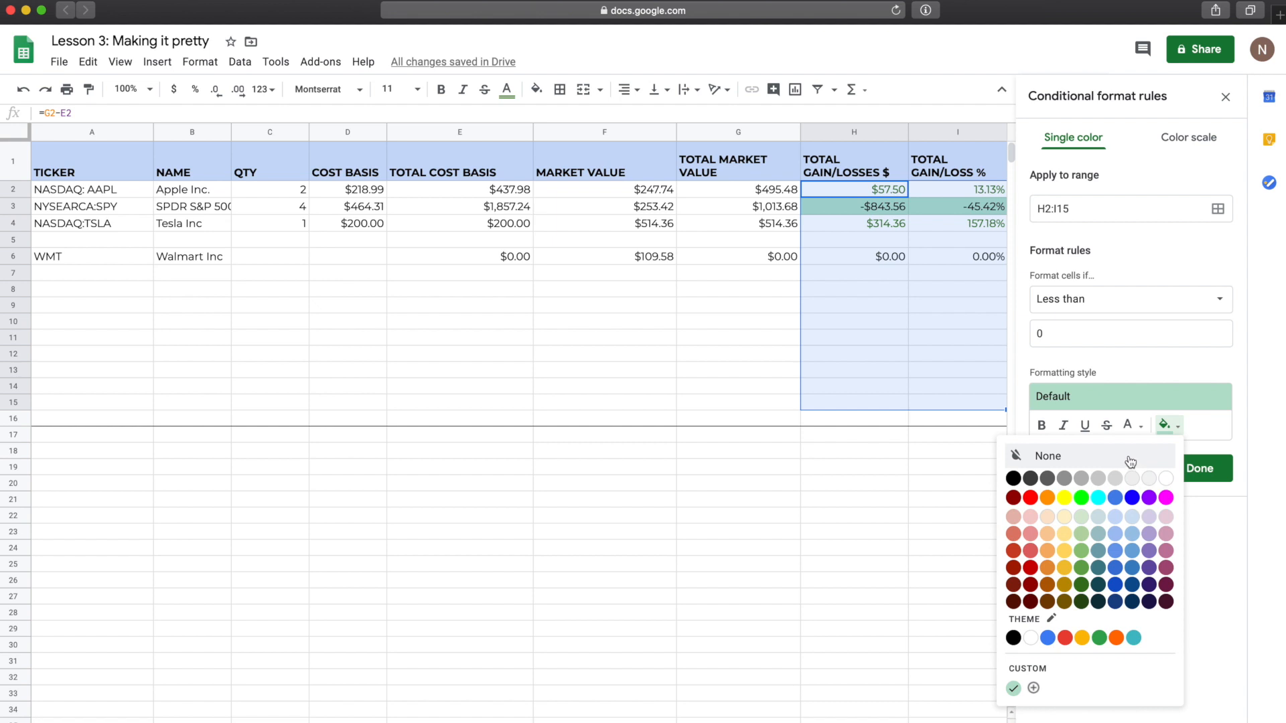
left_click(1094, 458)
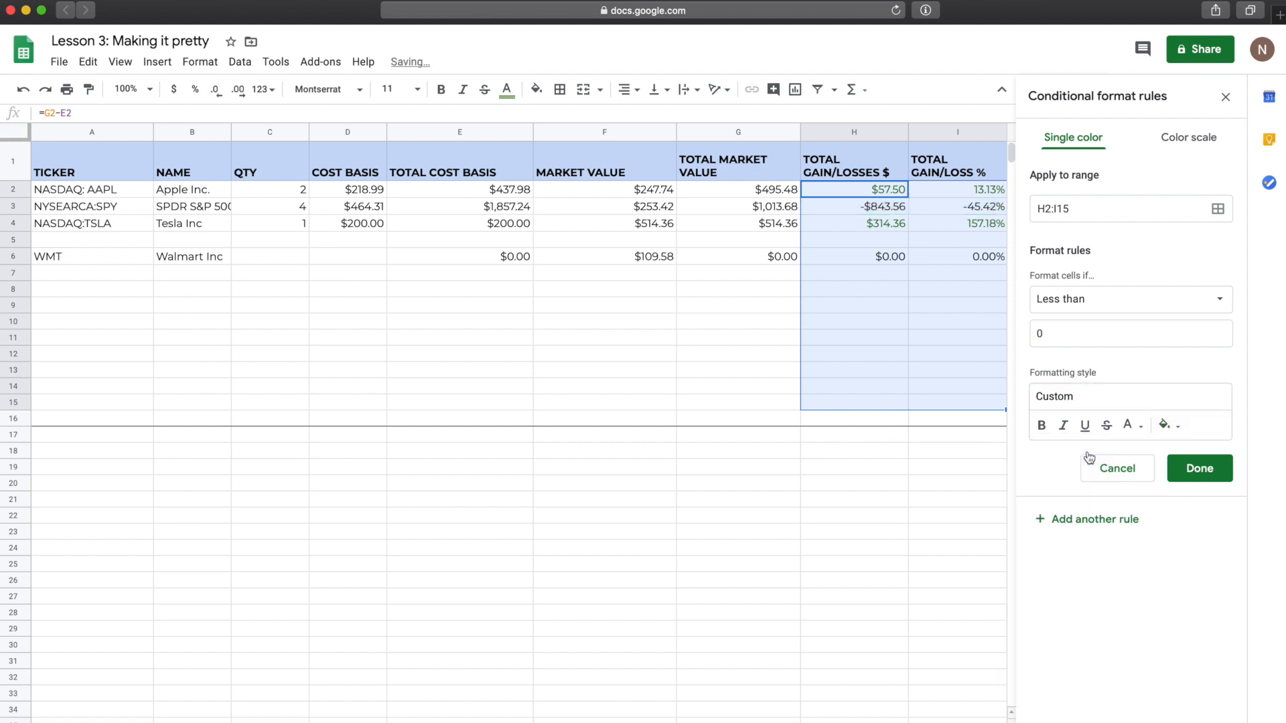
left_click(1134, 430)
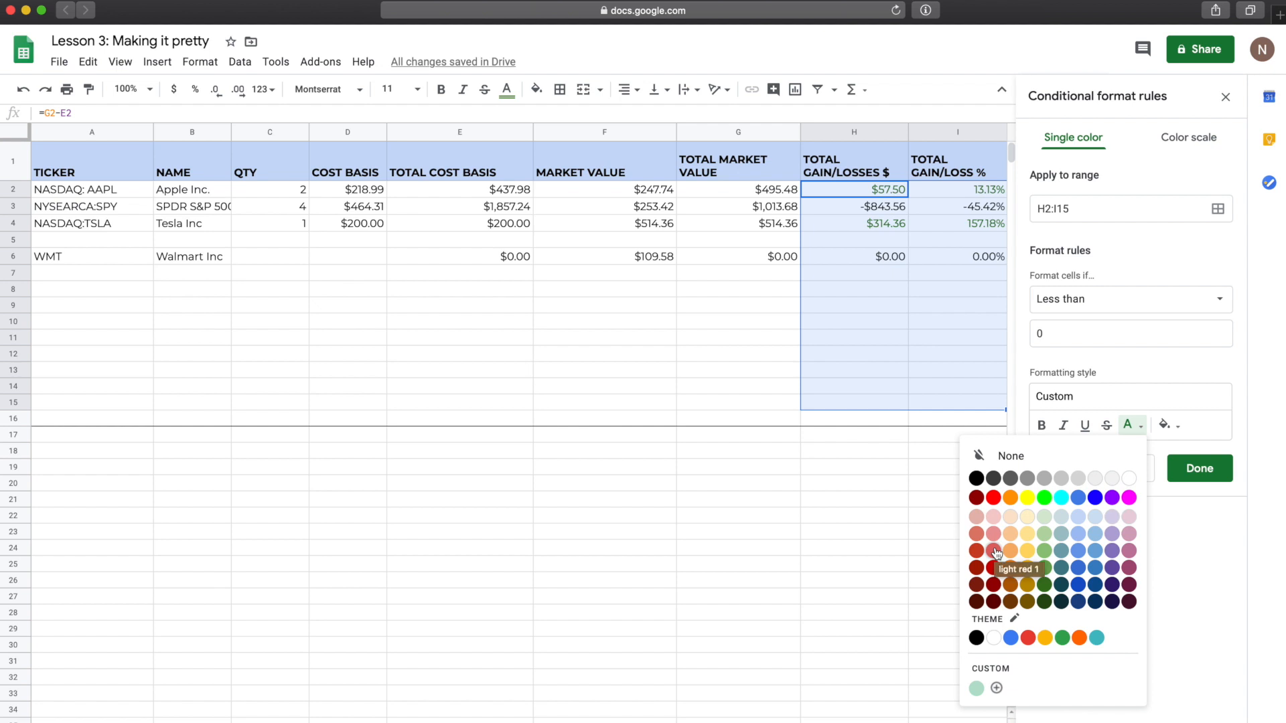
left_click(996, 552)
left_click(1123, 435)
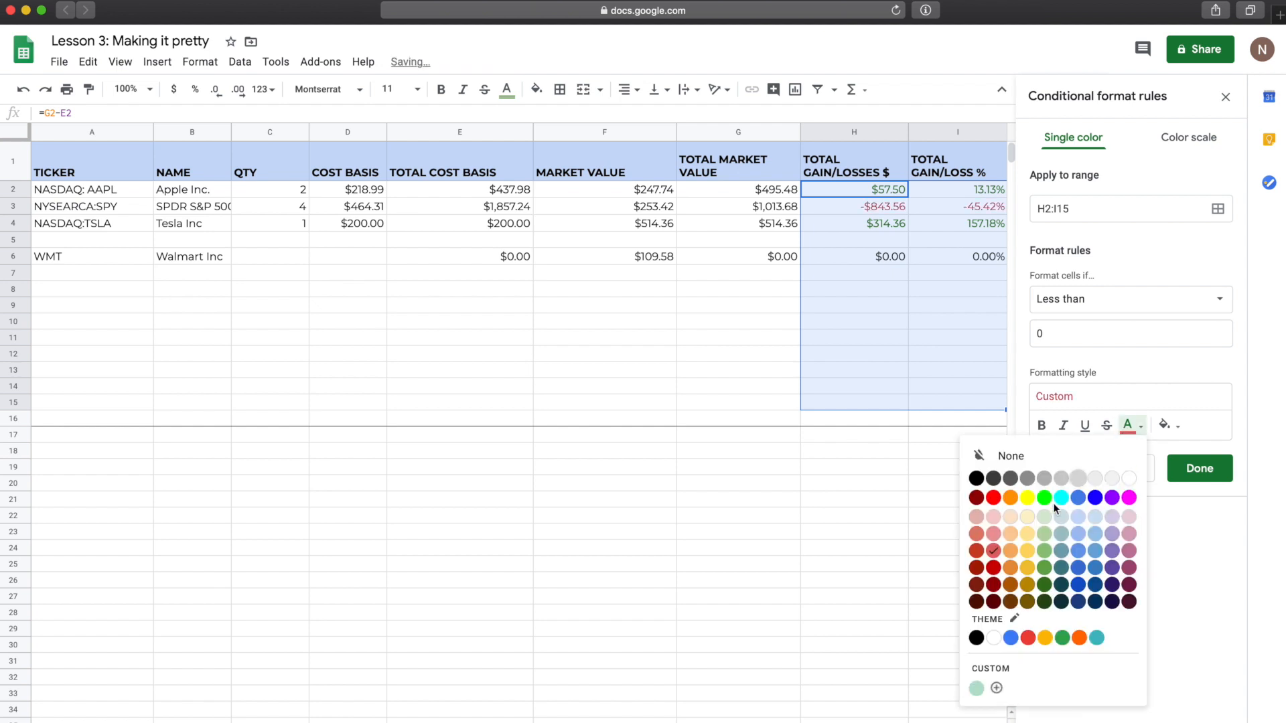
left_click(996, 575)
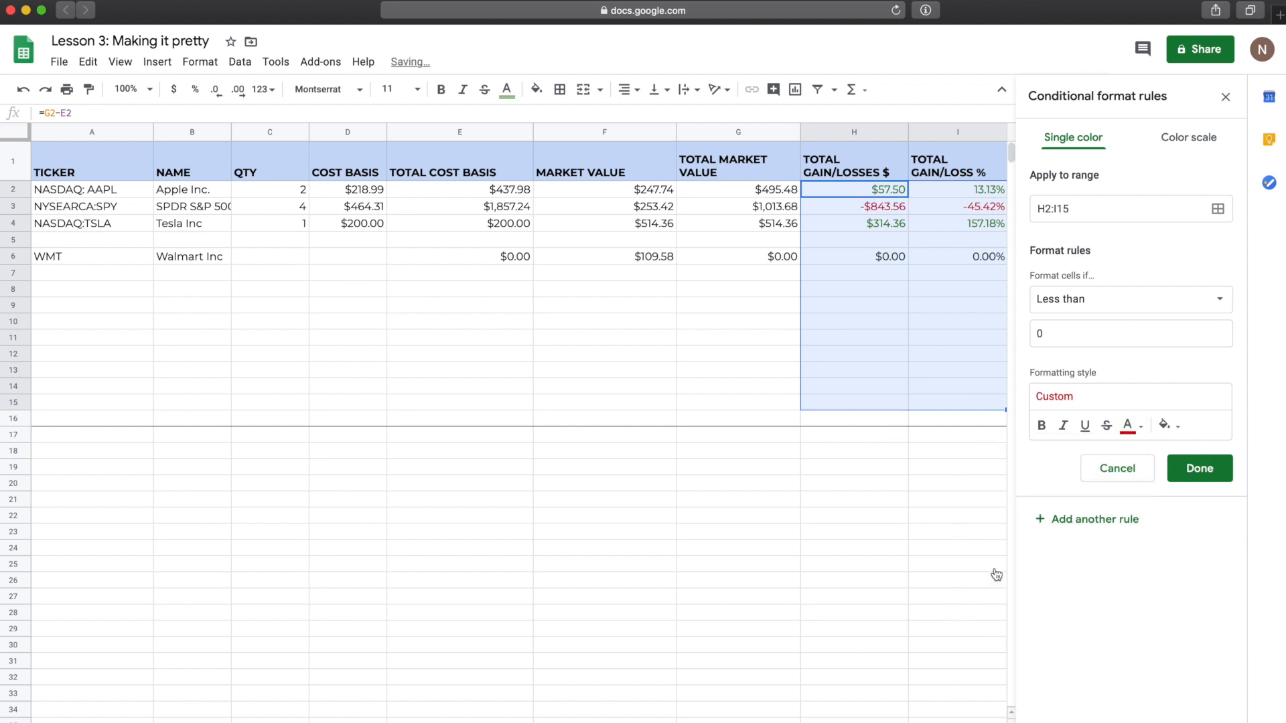
left_click(1214, 472)
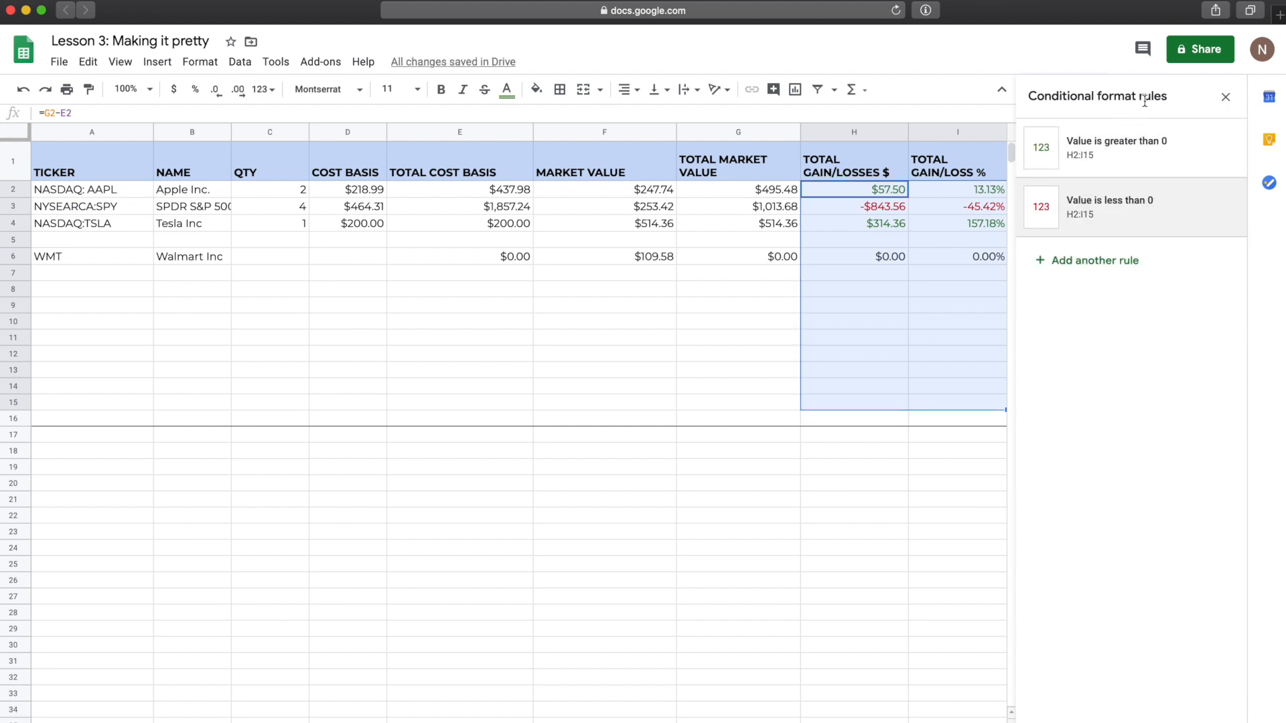
left_click(1226, 97)
left_click(1170, 289)
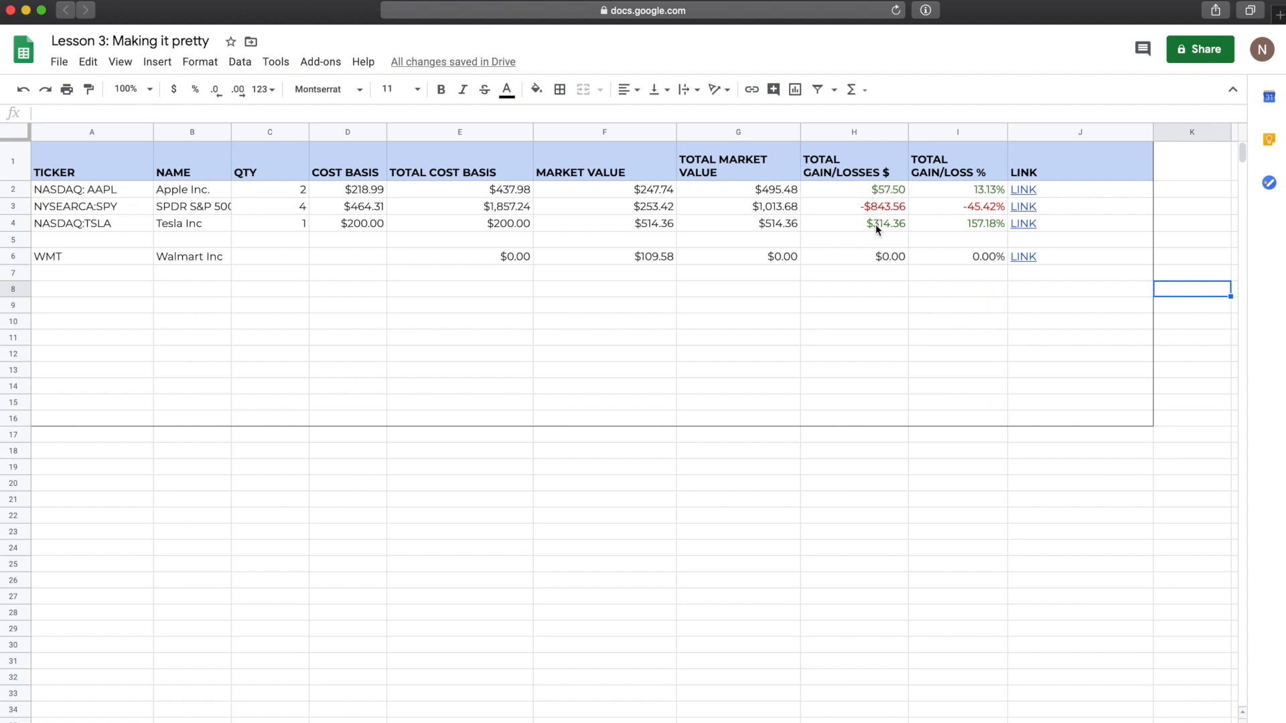
left_click(969, 207)
left_click(975, 193)
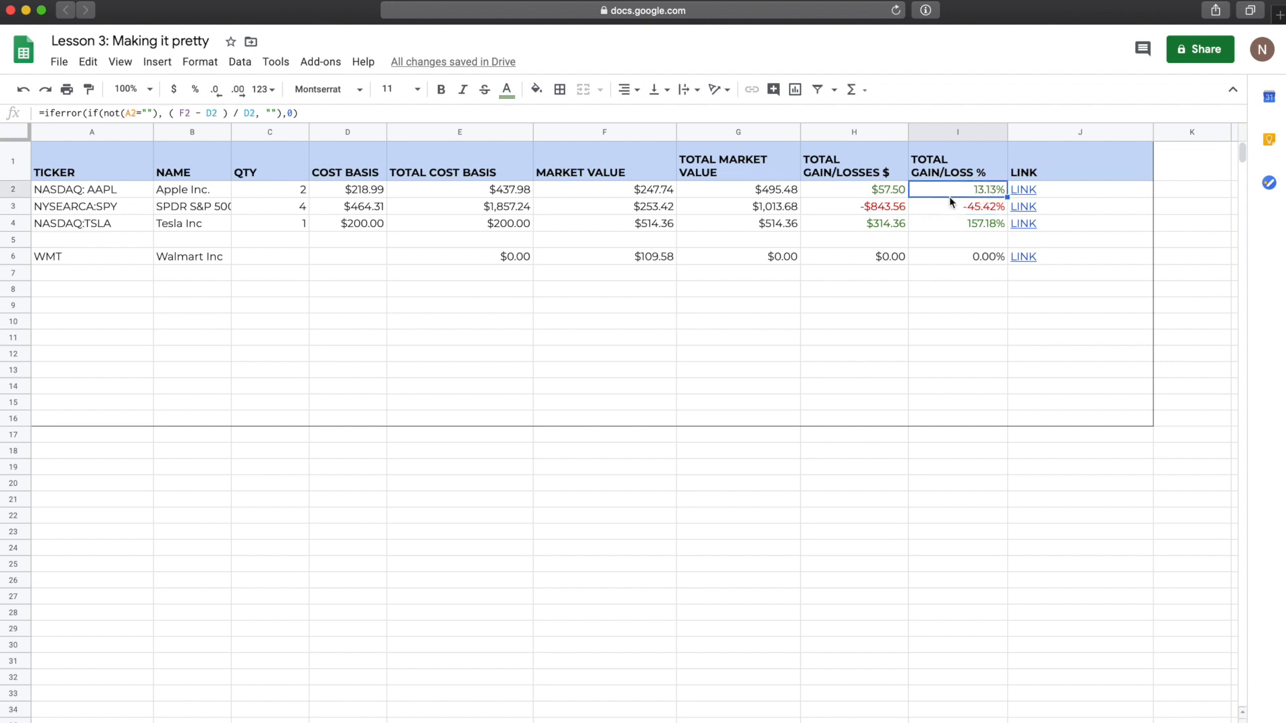